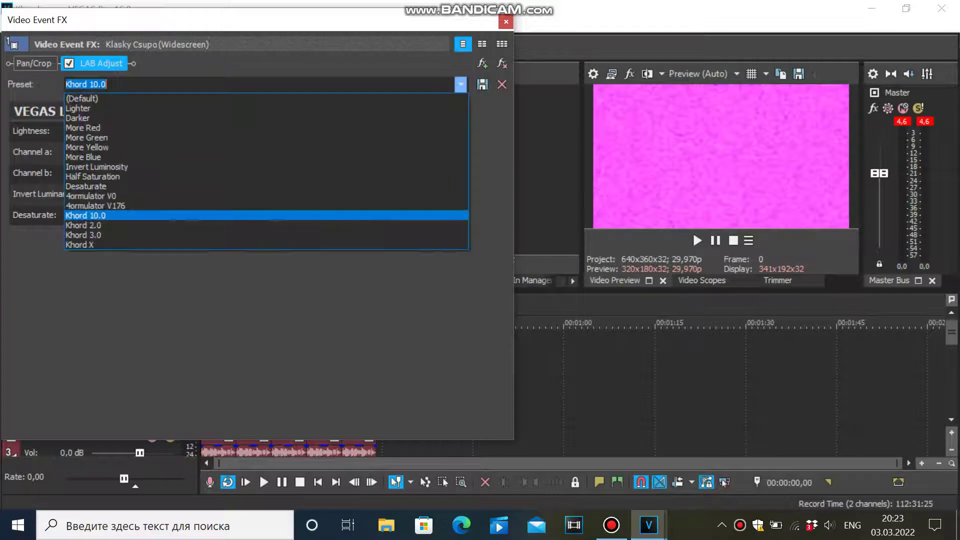
# Choose the Khord 10.0 preset for the first video event's LAB Adjust effect and close the effect window
pyautogui.click(266, 214)
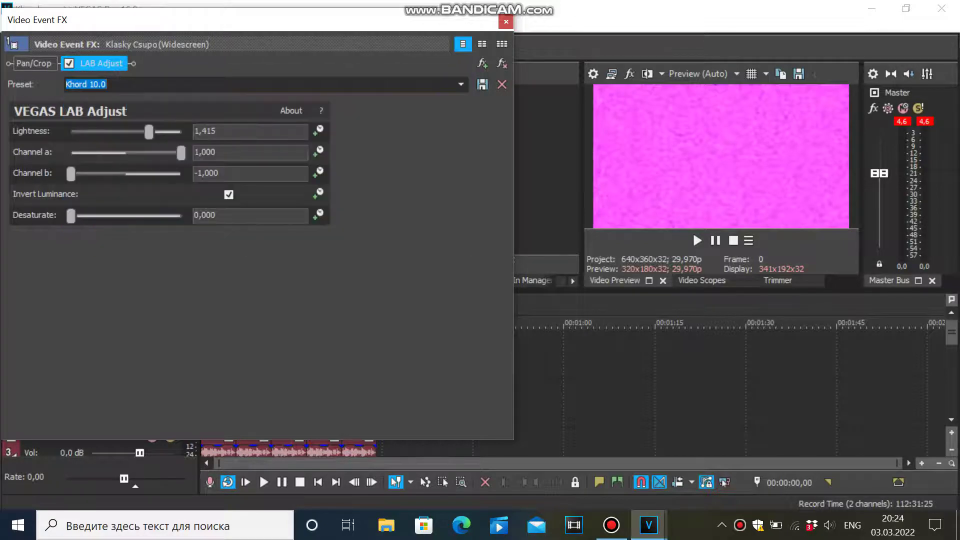
pyautogui.click(506, 22)
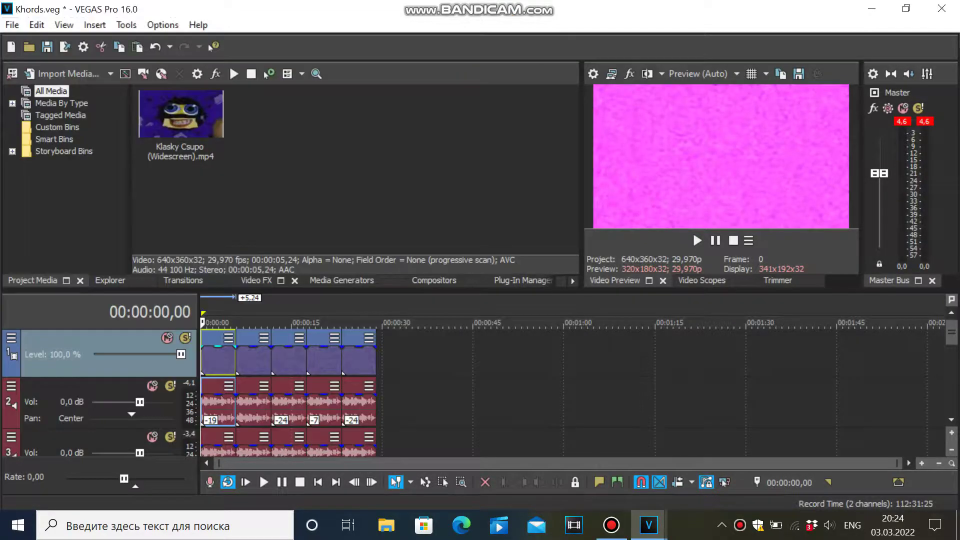
# Check the pitch shift settings in the properties of the first audio event on track 2
pyautogui.rightClick(220, 405)
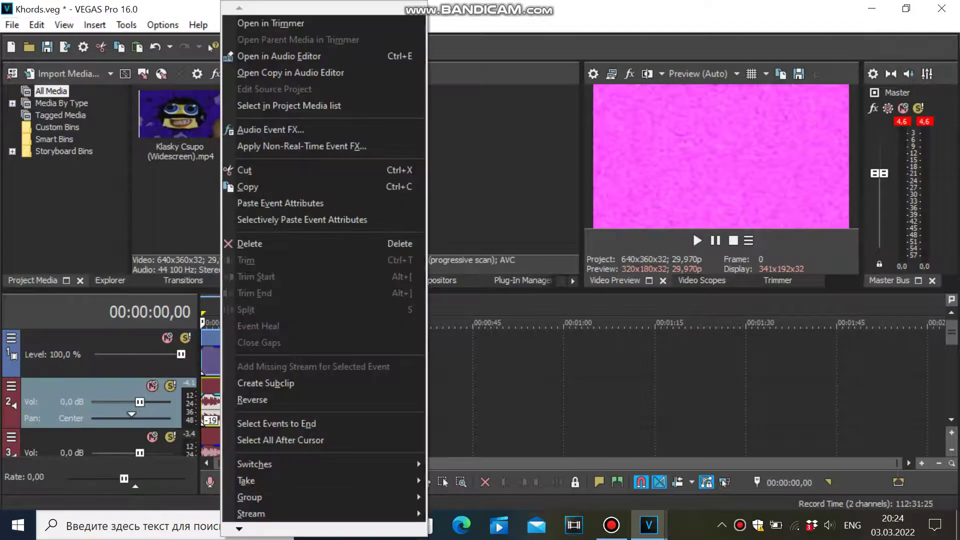
pyautogui.moveTo(239, 529)
pyautogui.click(258, 502)
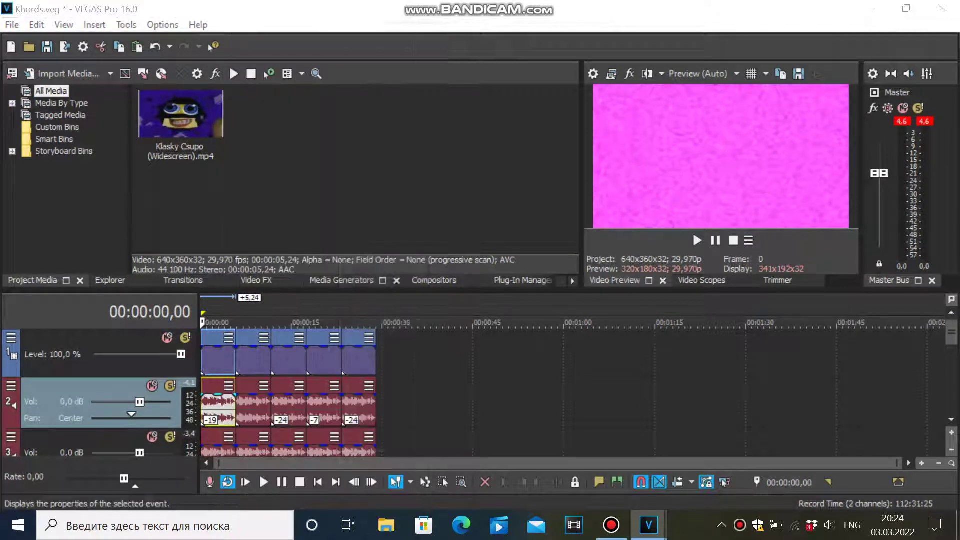
pyautogui.press('Return')
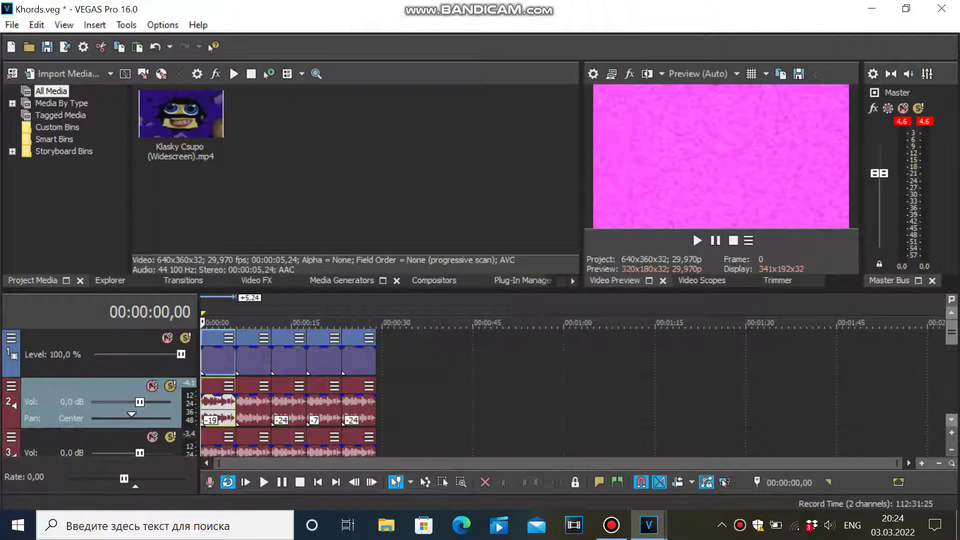
# Check the pitch shift settings in the properties of the first audio event on track 3
pyautogui.scroll(-4, 350, 390)
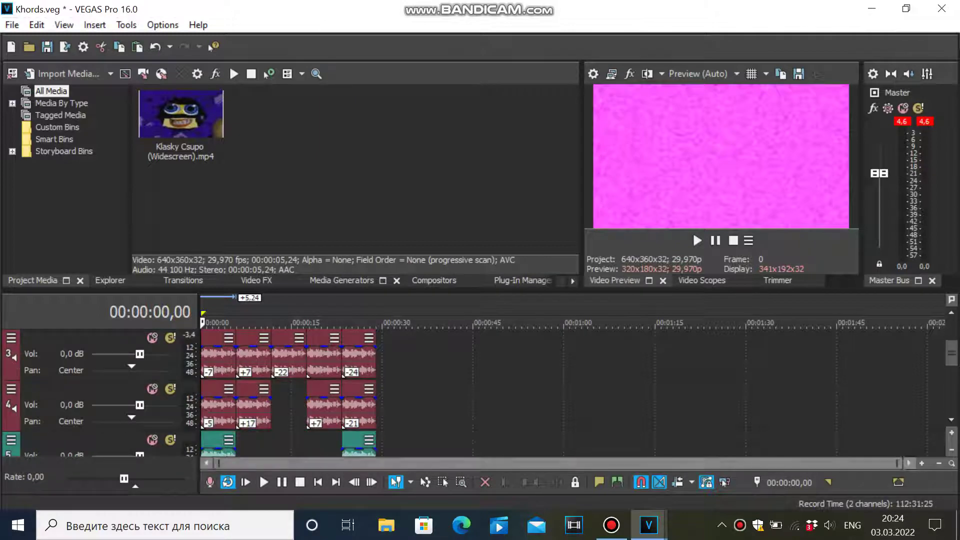
pyautogui.rightClick(216, 358)
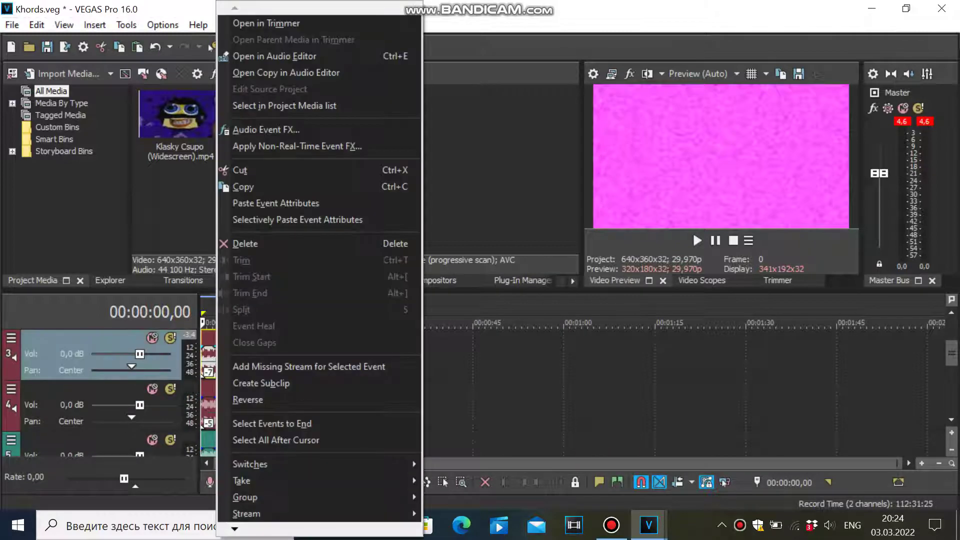
pyautogui.moveTo(235, 529)
pyautogui.scroll(-1, 300, 450)
pyautogui.click(252, 506)
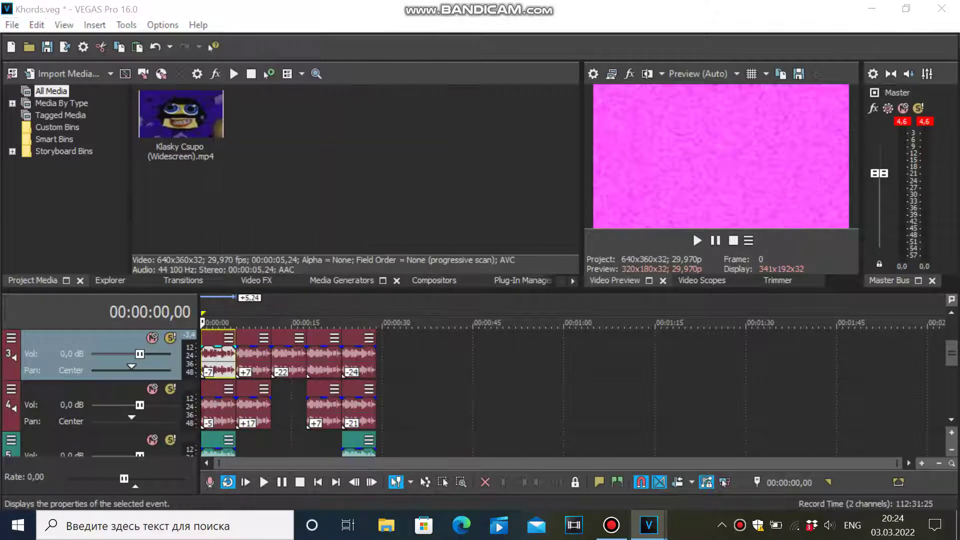
pyautogui.press('Return')
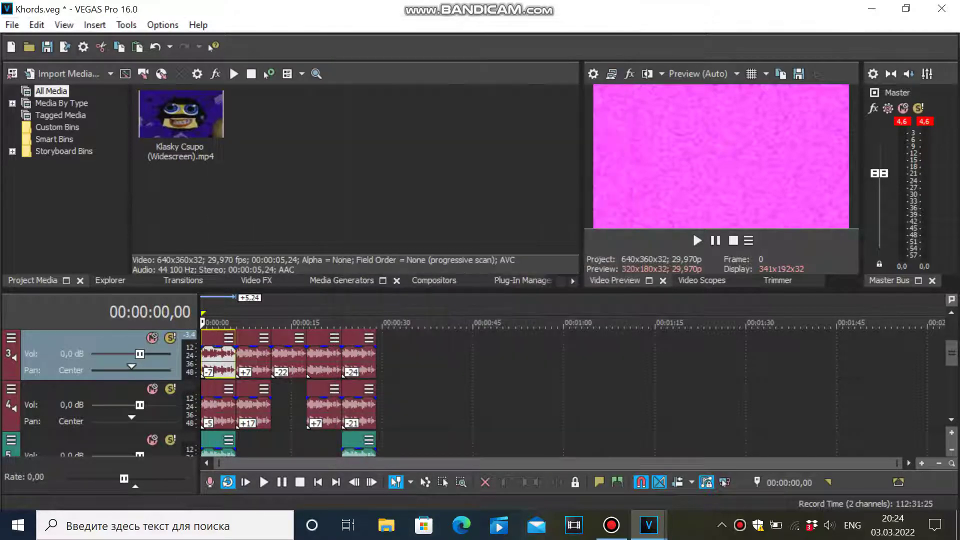
# Check the pitch shift settings in the properties of the first audio event on track 4
pyautogui.rightClick(216, 404)
pyautogui.scroll(-6, 319, 270)
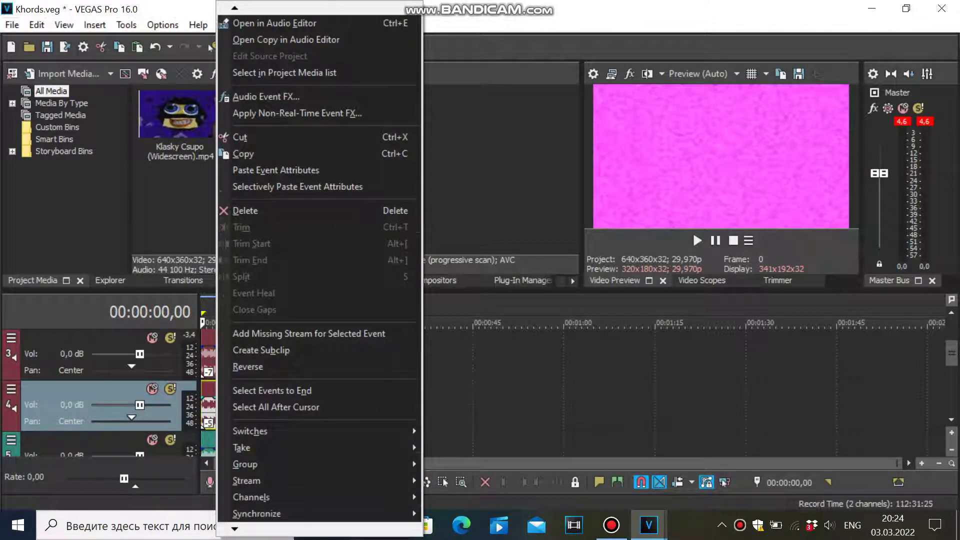
pyautogui.click(252, 505)
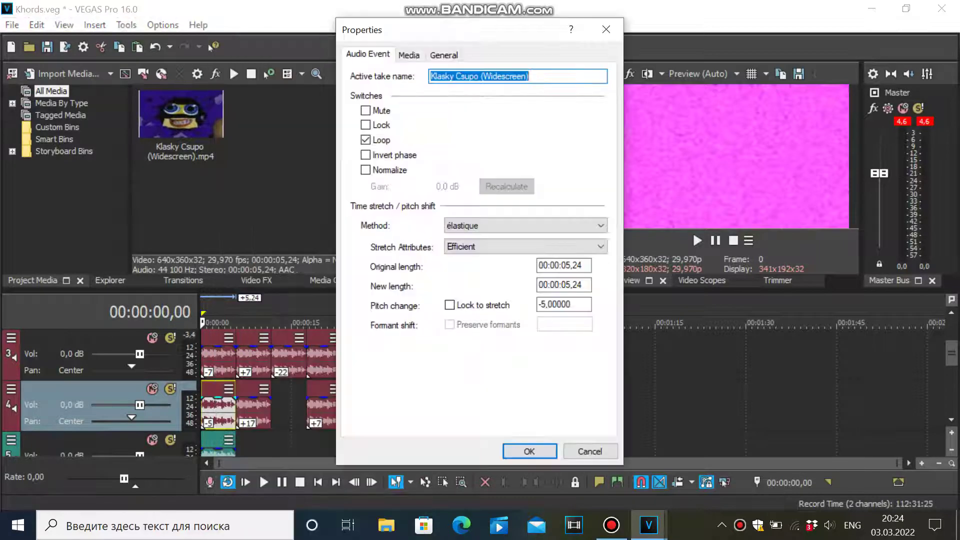
pyautogui.press('Return')
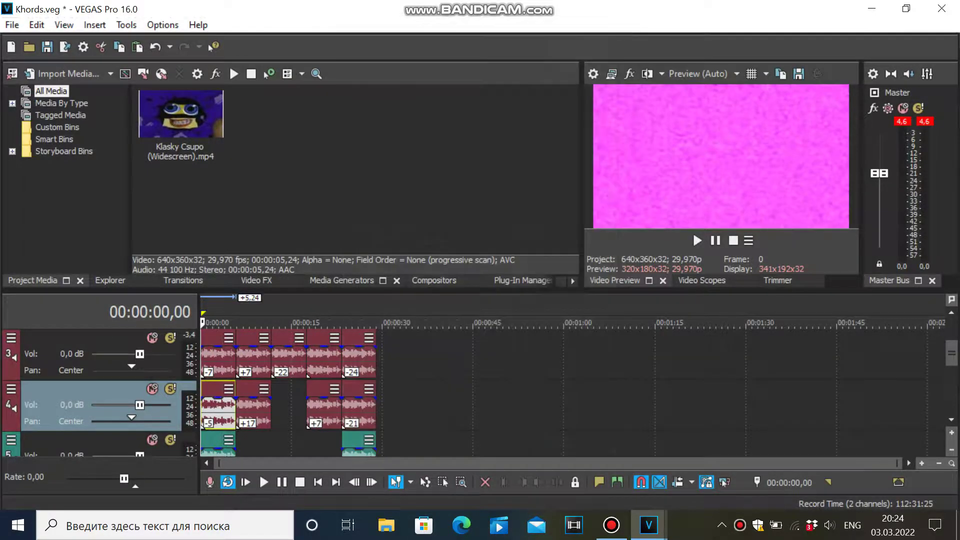
# Check the pitch shift settings in the properties of the first audio event on track 5
pyautogui.scroll(-1, 100, 379)
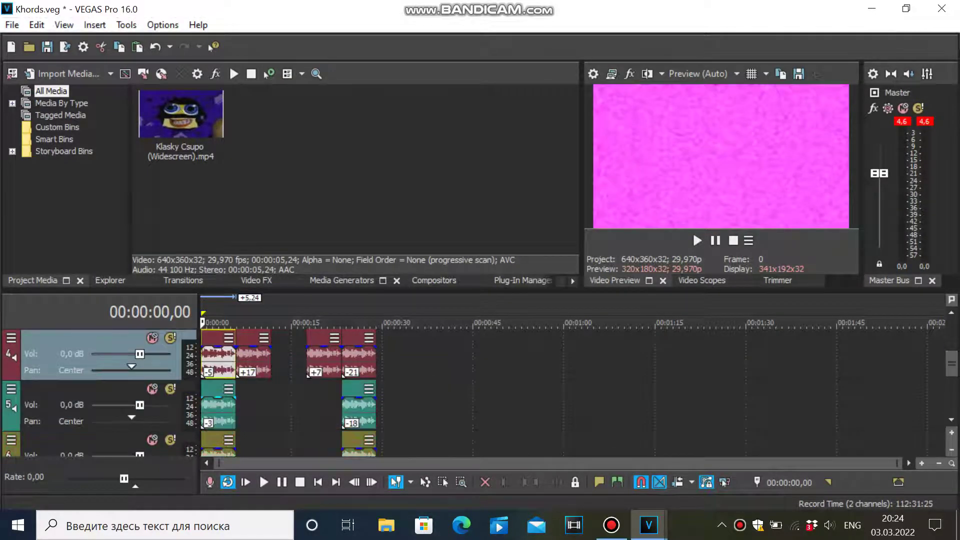
pyautogui.rightClick(221, 405)
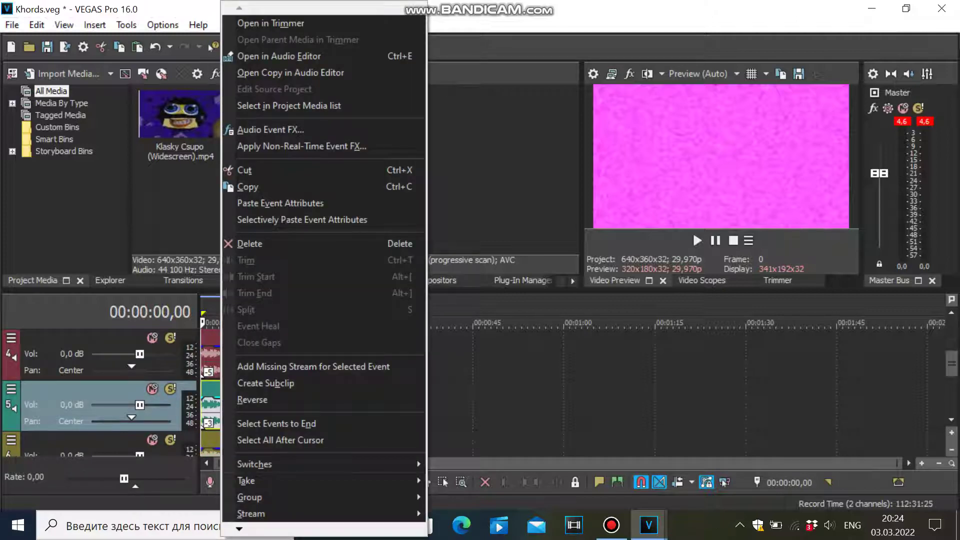
pyautogui.moveTo(239, 528)
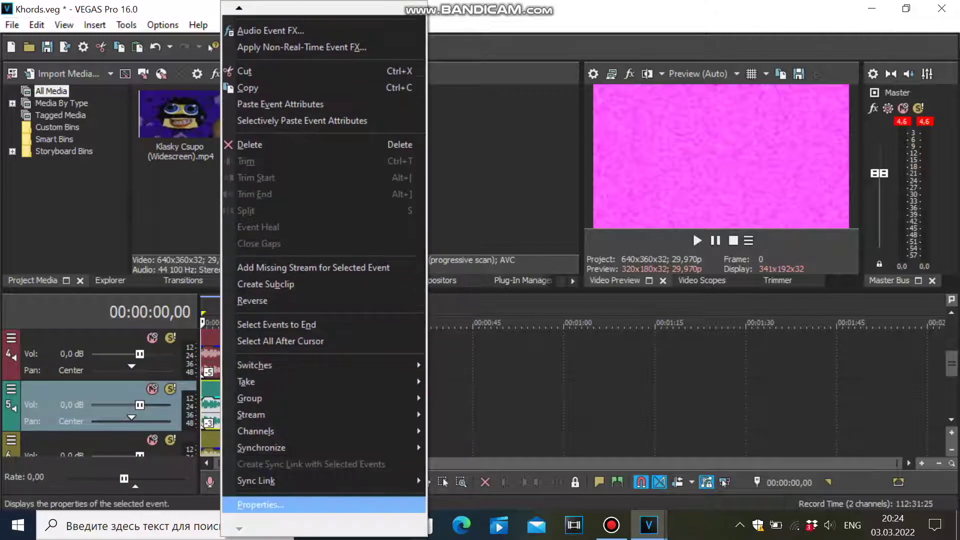
pyautogui.click(260, 504)
pyautogui.click(529, 451)
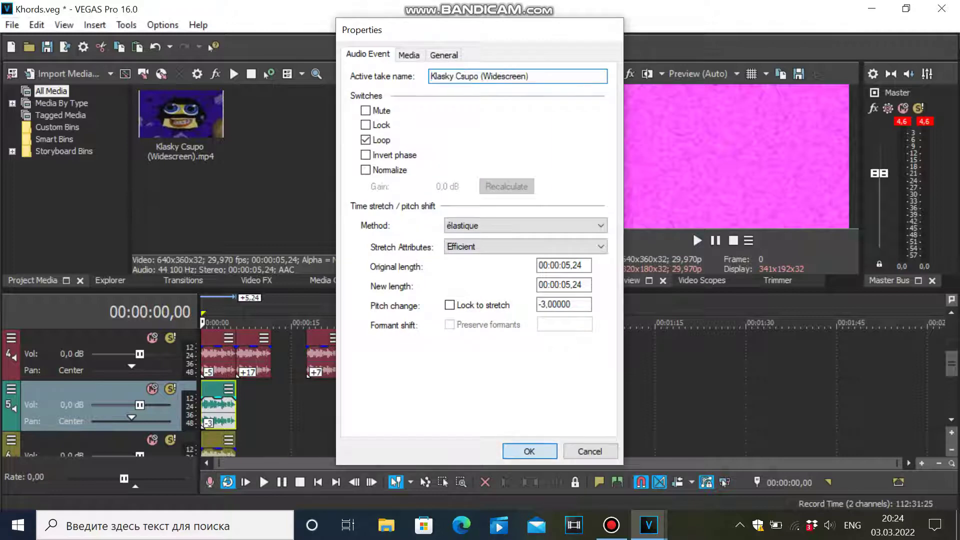
# Check the pitch shift settings in the properties of the first audio event on track 6
pyautogui.rightClick(208, 444)
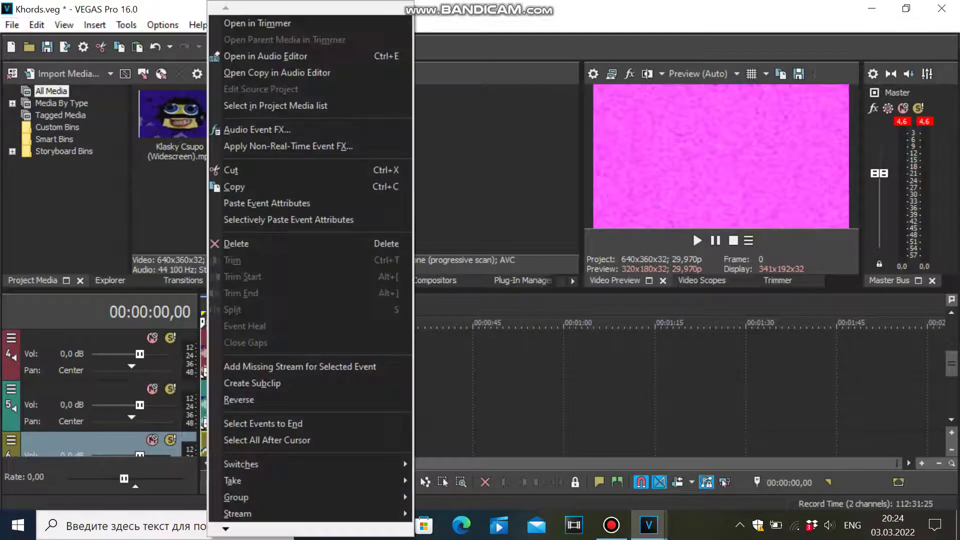
pyautogui.moveTo(225, 529)
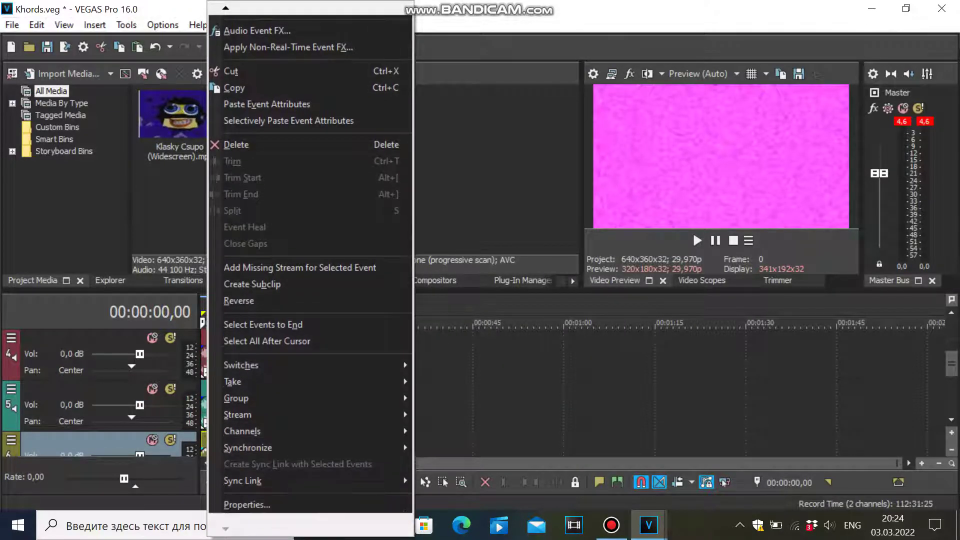
pyautogui.click(257, 497)
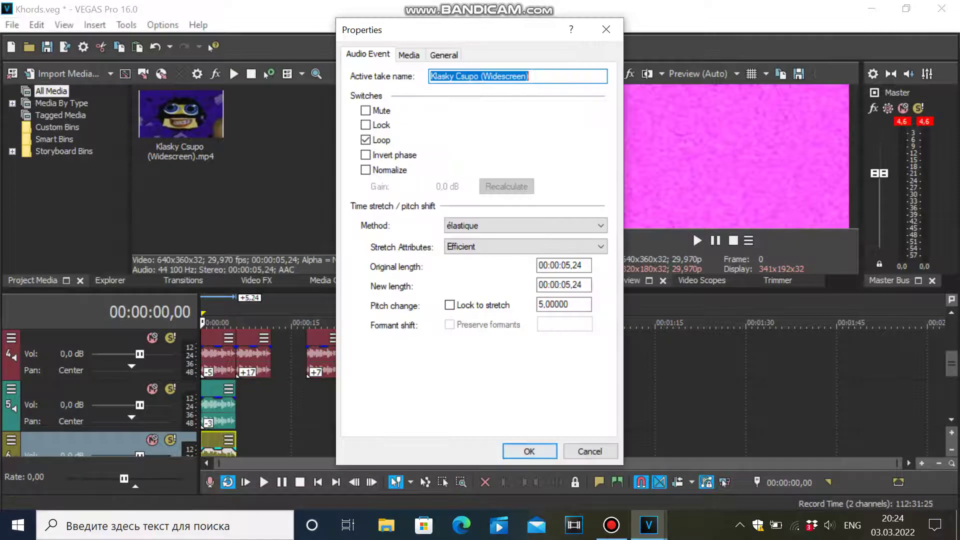
pyautogui.click(528, 451)
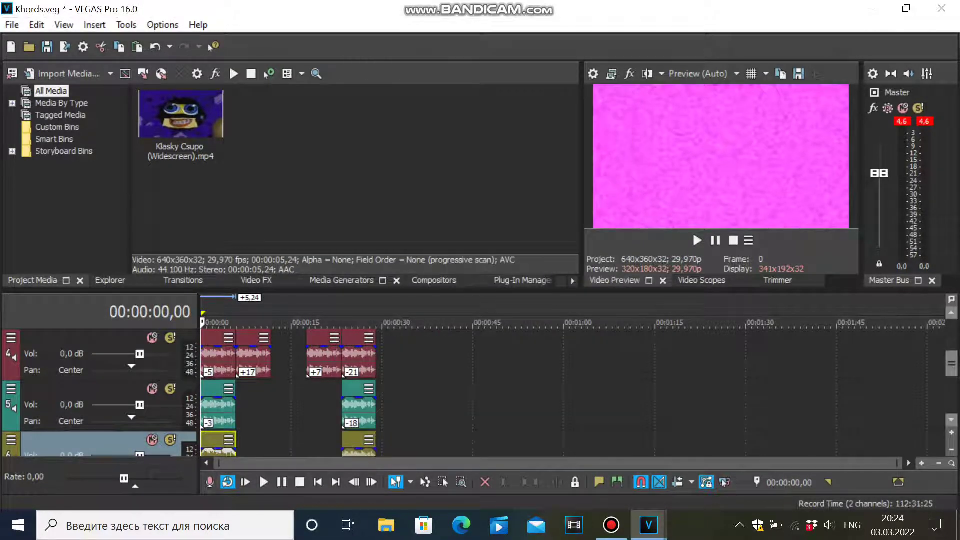
# Check the pitch shift settings in the properties of the first audio event on track 7
pyautogui.click(951, 420)
pyautogui.click(950, 420)
pyautogui.click(951, 419)
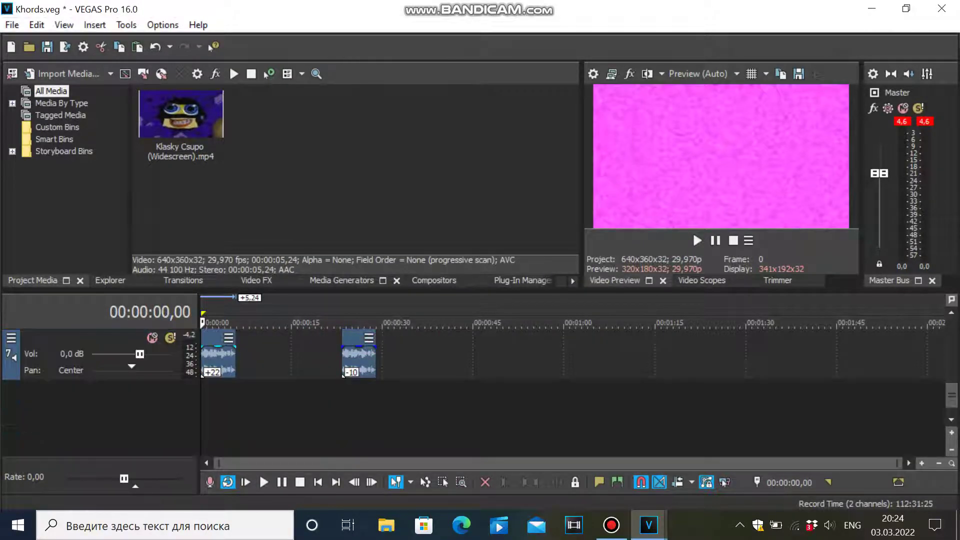
pyautogui.rightClick(215, 357)
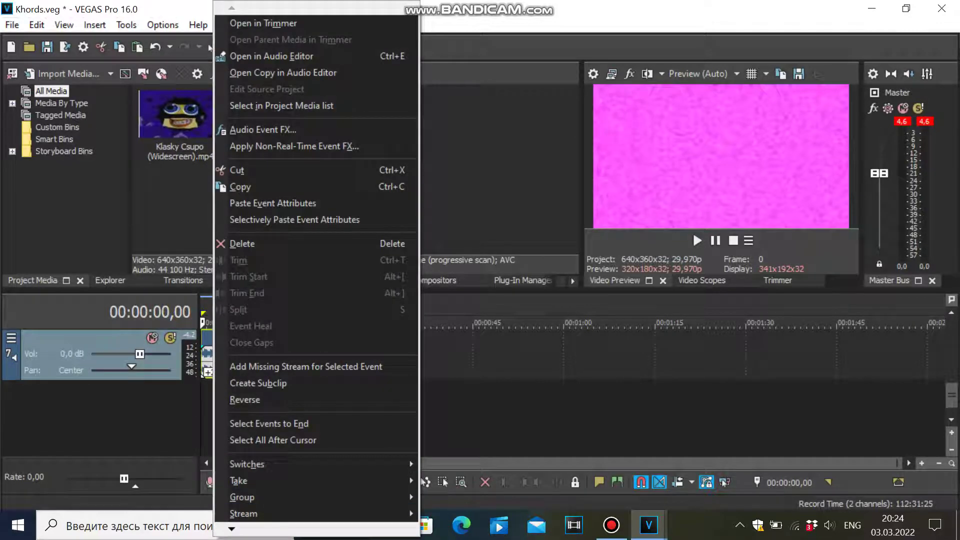
pyautogui.scroll(-3, 315, 270)
pyautogui.click(250, 499)
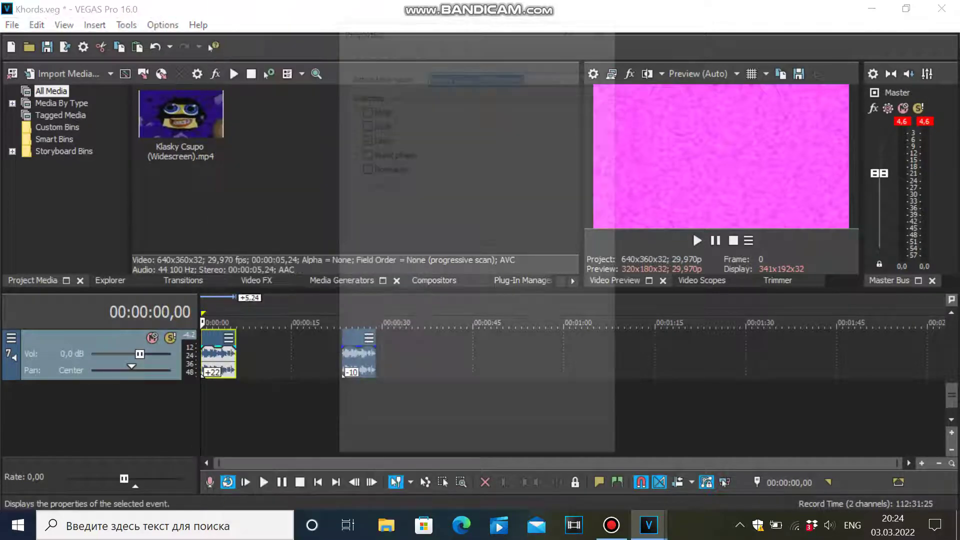
pyautogui.press('Escape')
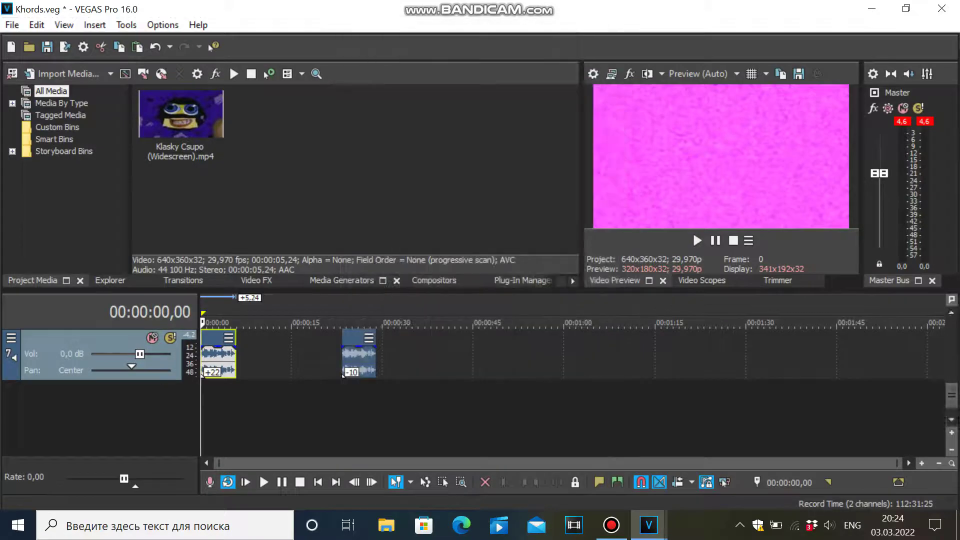
# Open the Gradient Map effect of the second video event on track 1 and examine its preset
pyautogui.scroll(5, 572, 393)
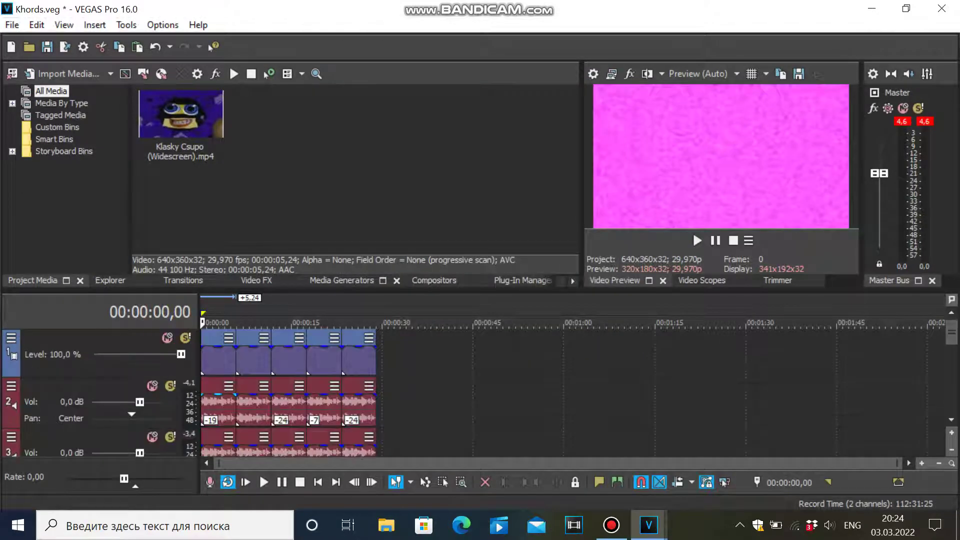
pyautogui.click(239, 360)
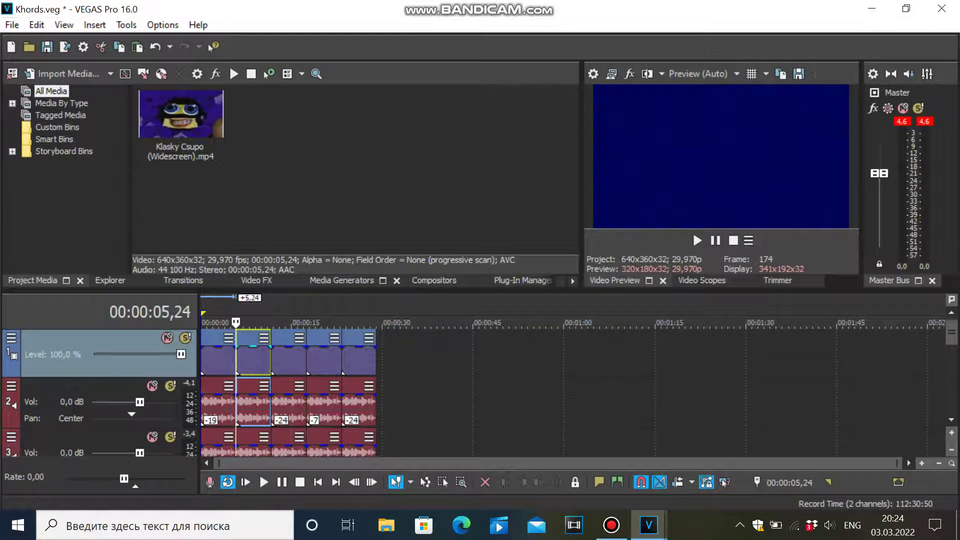
pyautogui.rightClick(252, 360)
pyautogui.click(315, 120)
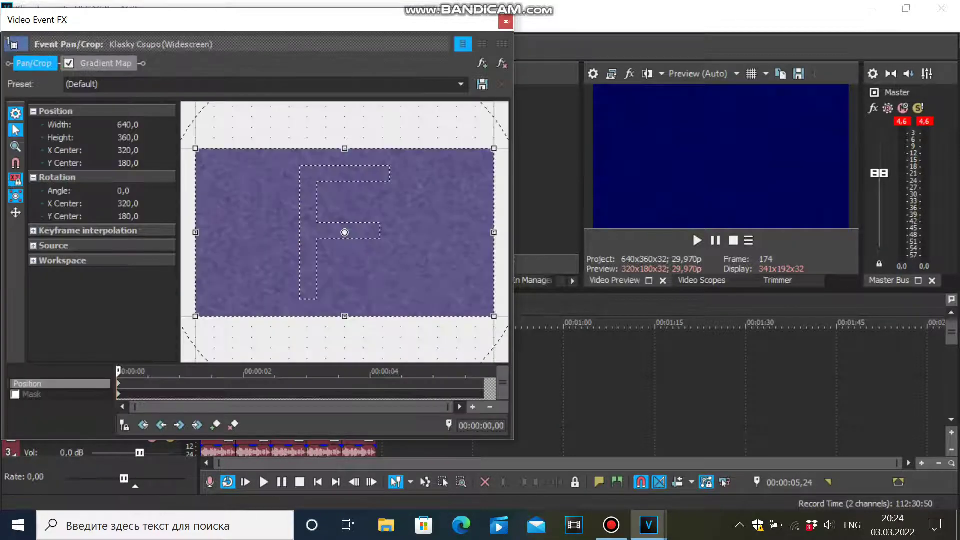
pyautogui.click(105, 64)
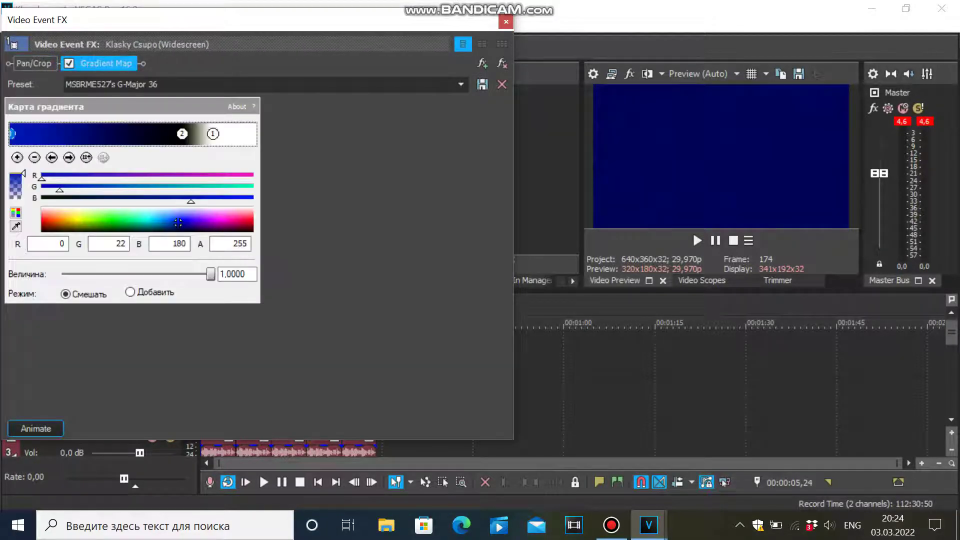
pyautogui.click(460, 84)
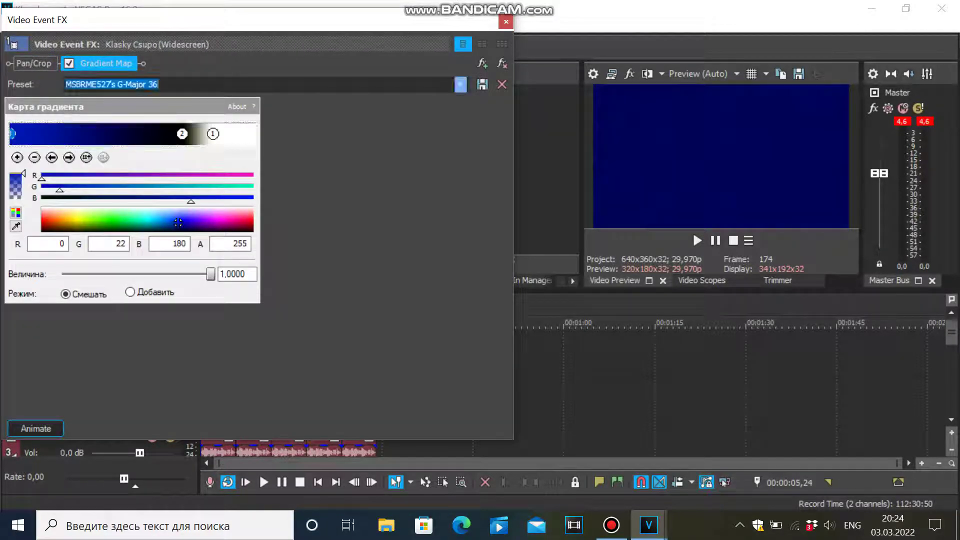
pyautogui.press('Escape')
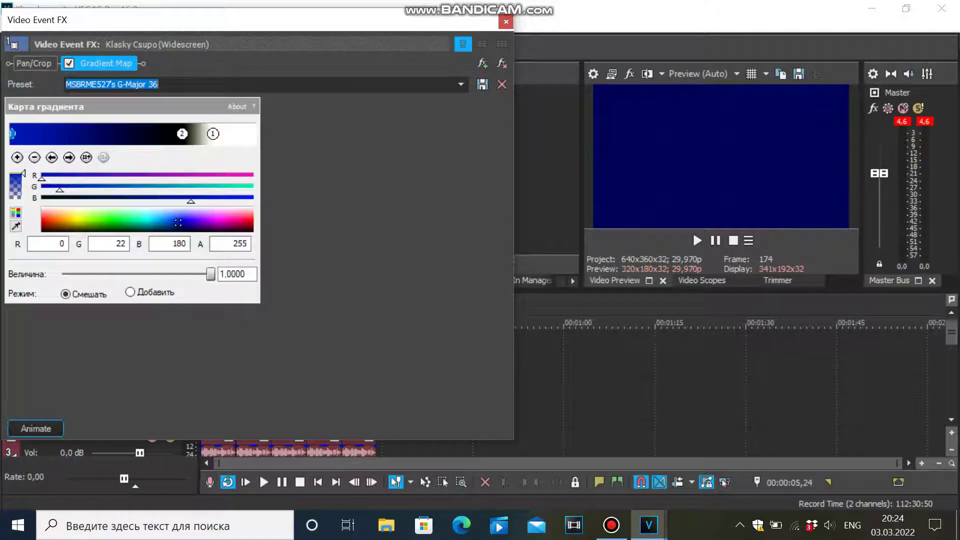
# Step through the Gradient Map's colour points to examine their RGB values and close the effect window
pyautogui.click(69, 157)
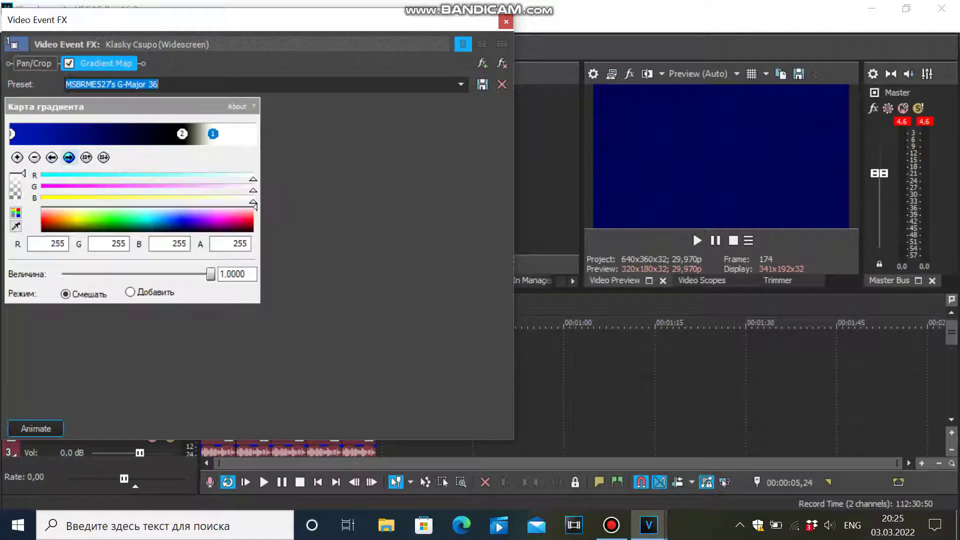
pyautogui.click(69, 157)
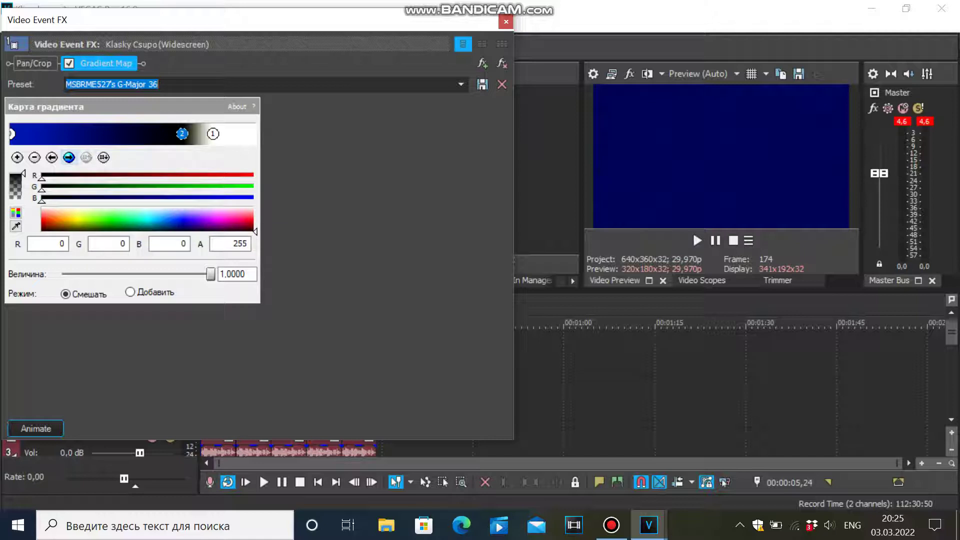
pyautogui.click(69, 157)
pyautogui.hotkey('alt', 'F4')
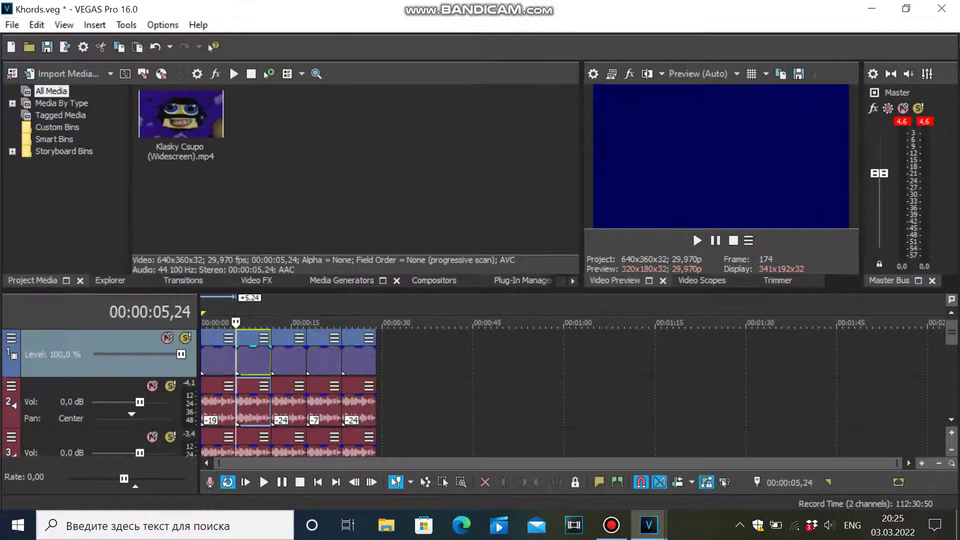
# Check the time stretch and pitch shift method in the properties of the second audio event on track 2
pyautogui.rightClick(248, 407)
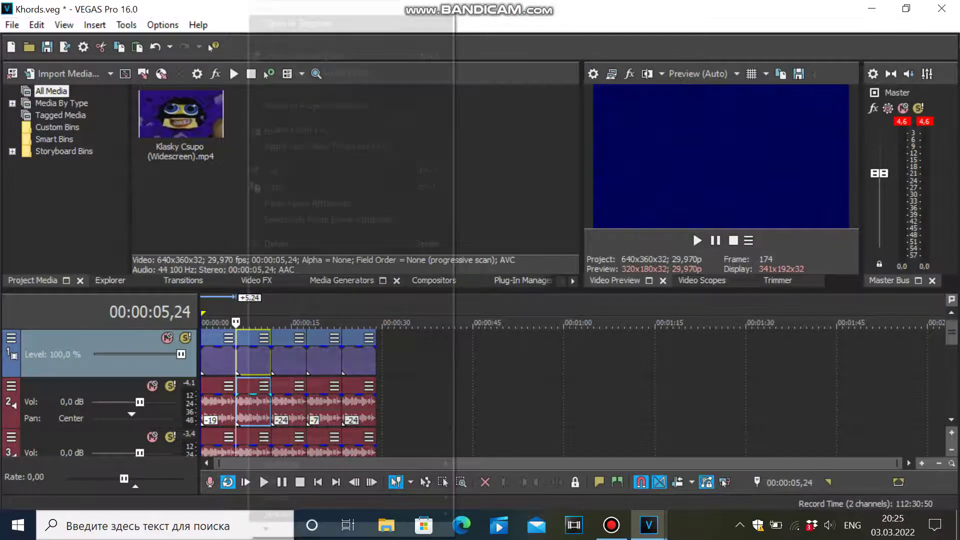
pyautogui.press('Down')
pyautogui.press('Down')
pyautogui.press('Down')
pyautogui.press('Down')
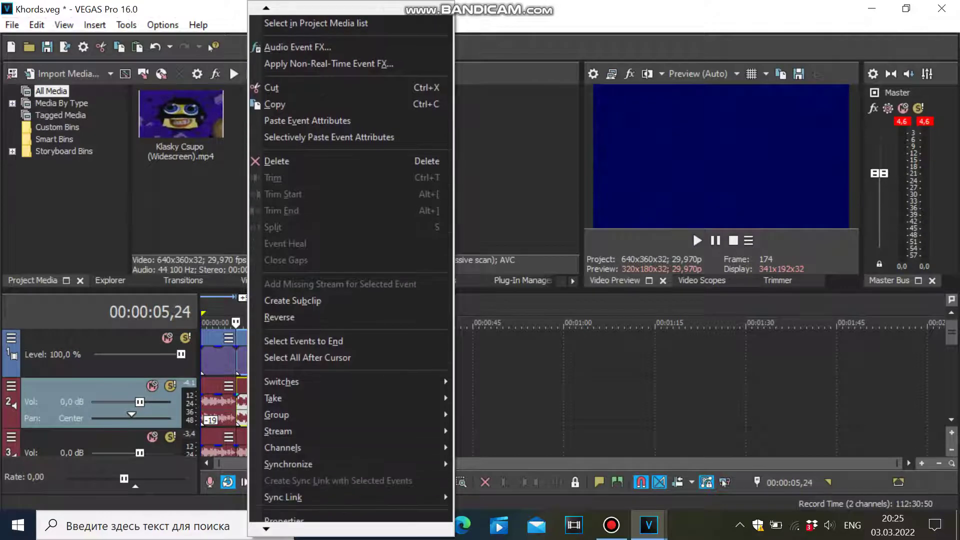
pyautogui.press('Return')
pyautogui.click(525, 226)
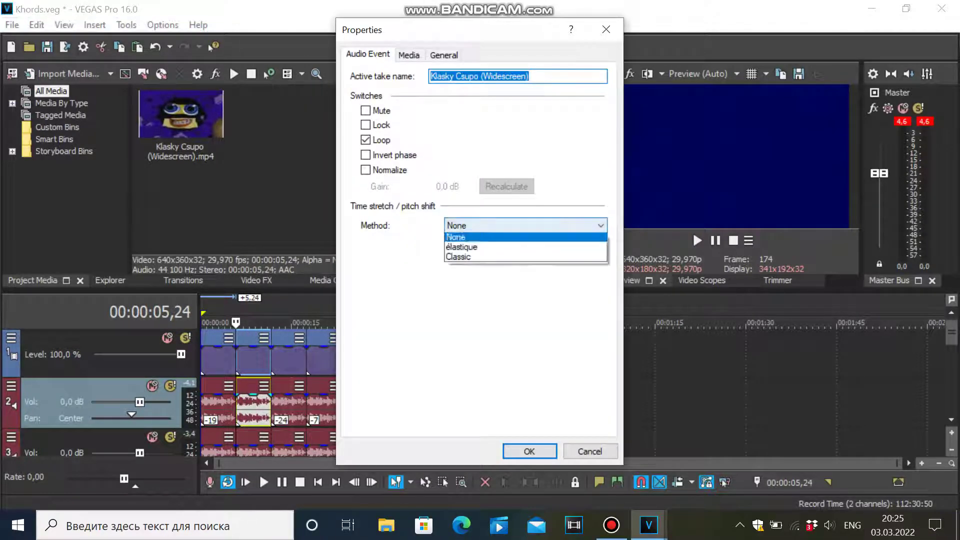
pyautogui.press('Return')
pyautogui.press('Return')
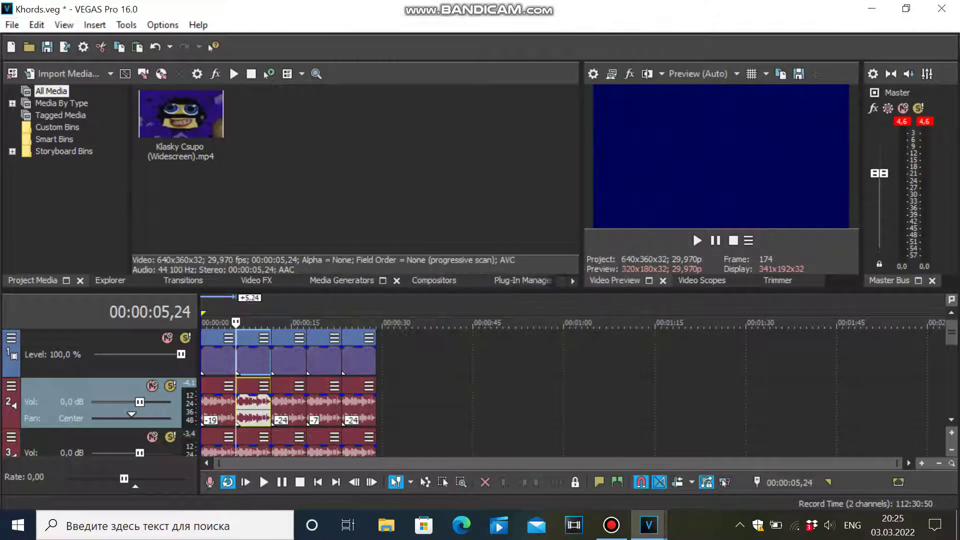
# Check the pitch shift settings in the properties of the second audio event on track 3
pyautogui.rightClick(249, 450)
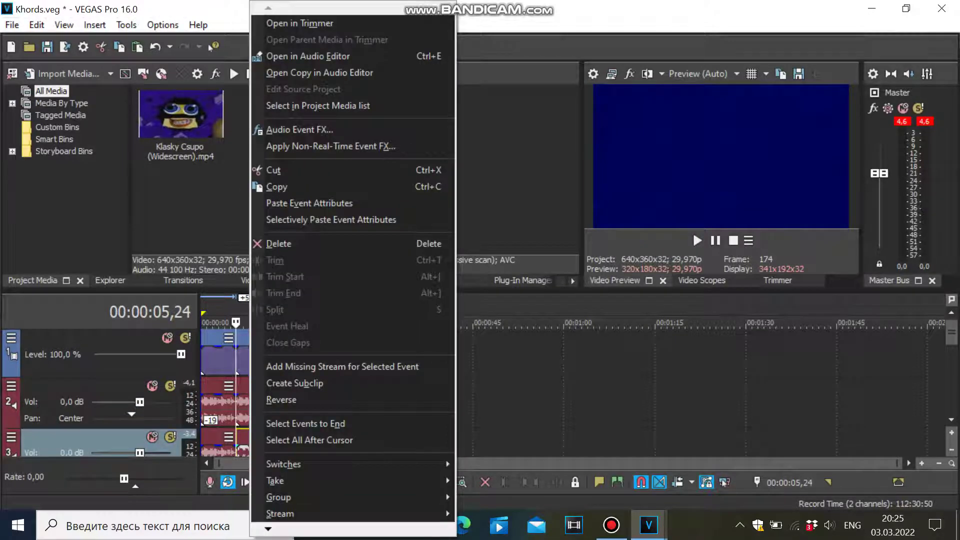
pyautogui.moveTo(268, 528)
pyautogui.press('Down')
pyautogui.press('Return')
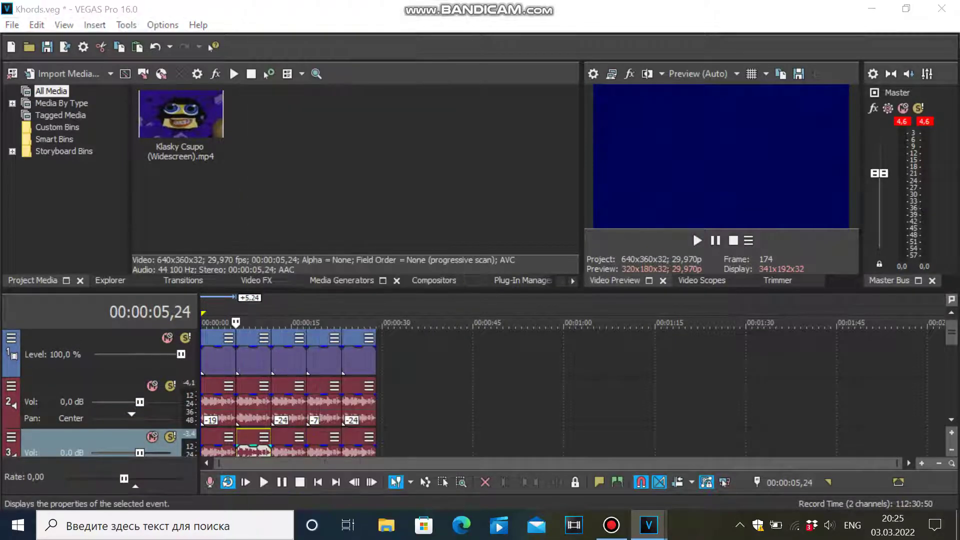
pyautogui.press('Return')
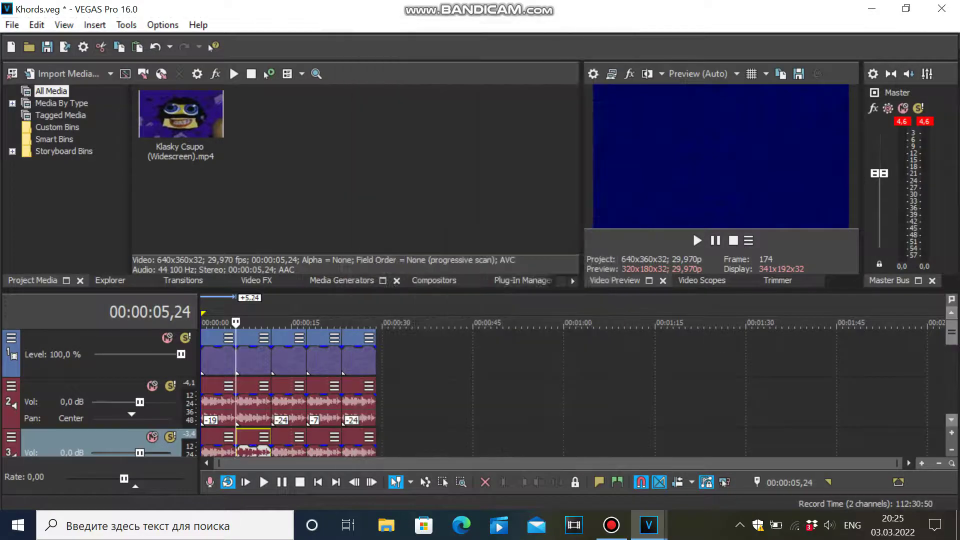
# Check the pitch shift settings in the properties of the second audio event on track 4
pyautogui.click(950, 419)
pyautogui.click(951, 419)
pyautogui.click(950, 419)
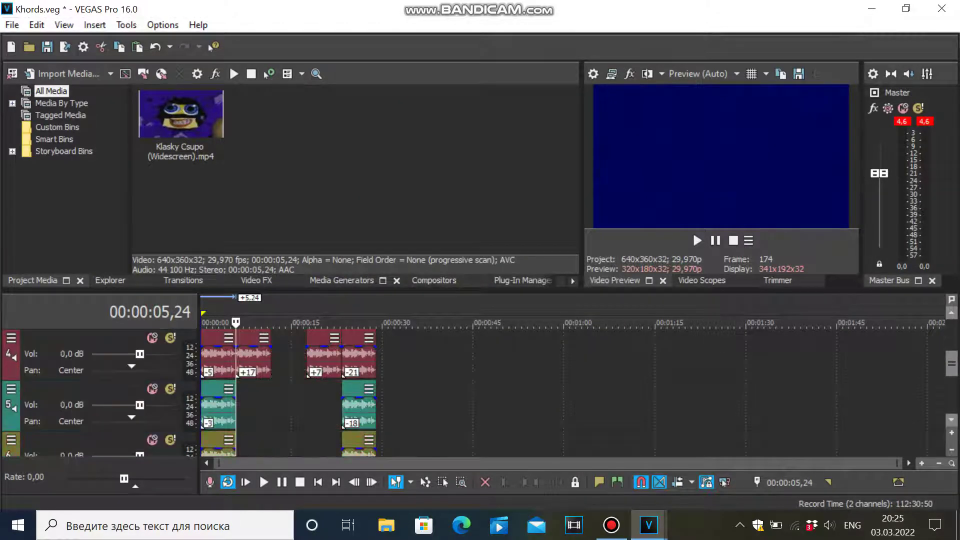
pyautogui.rightClick(244, 361)
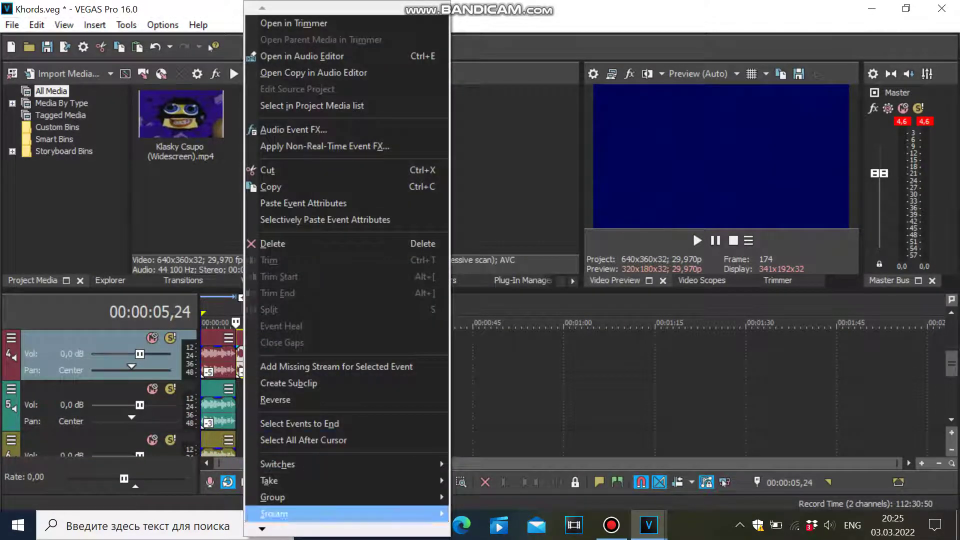
pyautogui.moveTo(261, 528)
pyautogui.scroll(-3, 345, 350)
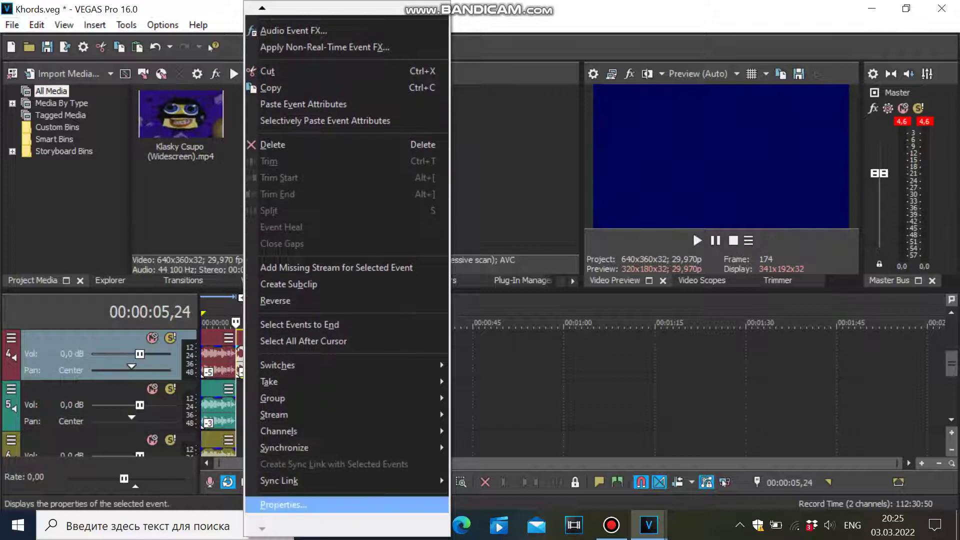
pyautogui.click(280, 503)
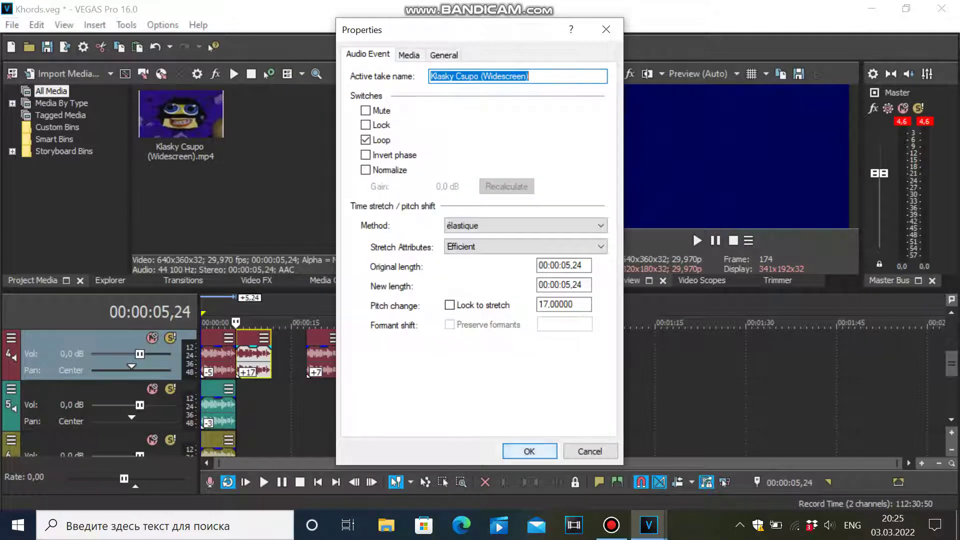
pyautogui.press('Return')
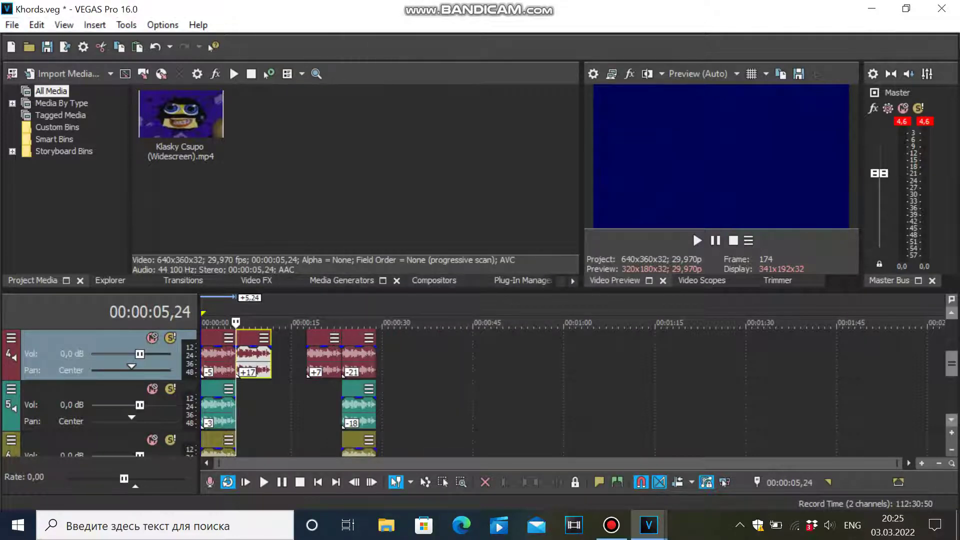
# Open the Gradient Map effect of the third video event on track 1 and examine its preset
pyautogui.scroll(5, 316, 334)
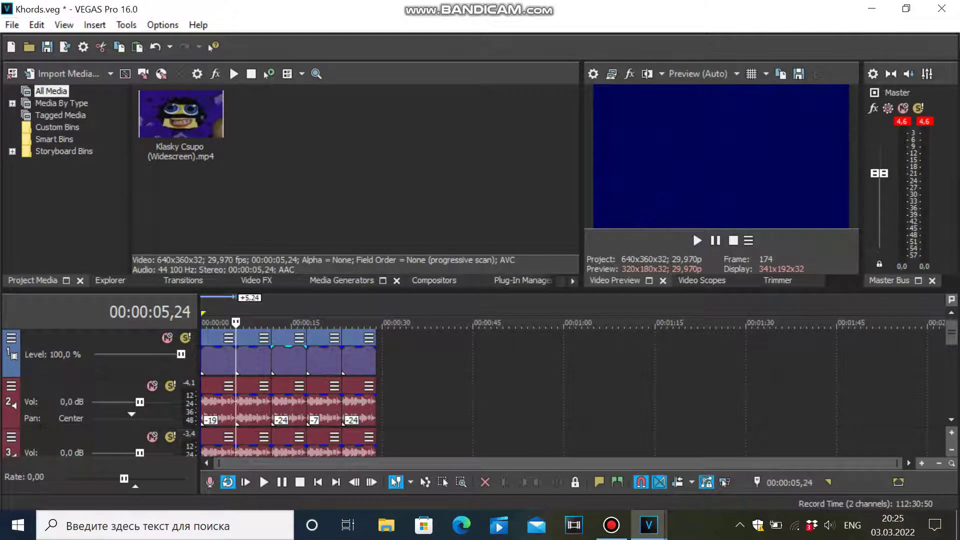
pyautogui.click(272, 352)
pyautogui.rightClick(272, 352)
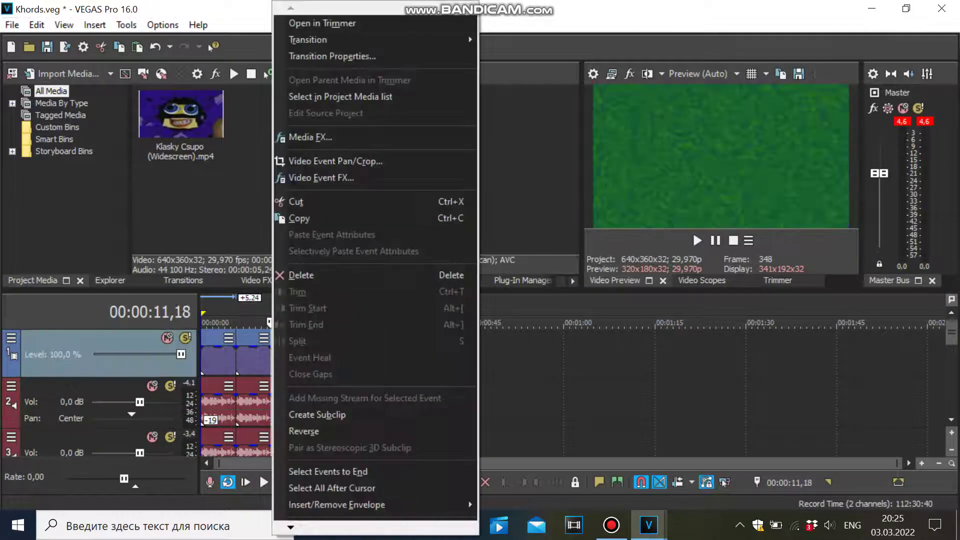
pyautogui.press('Return')
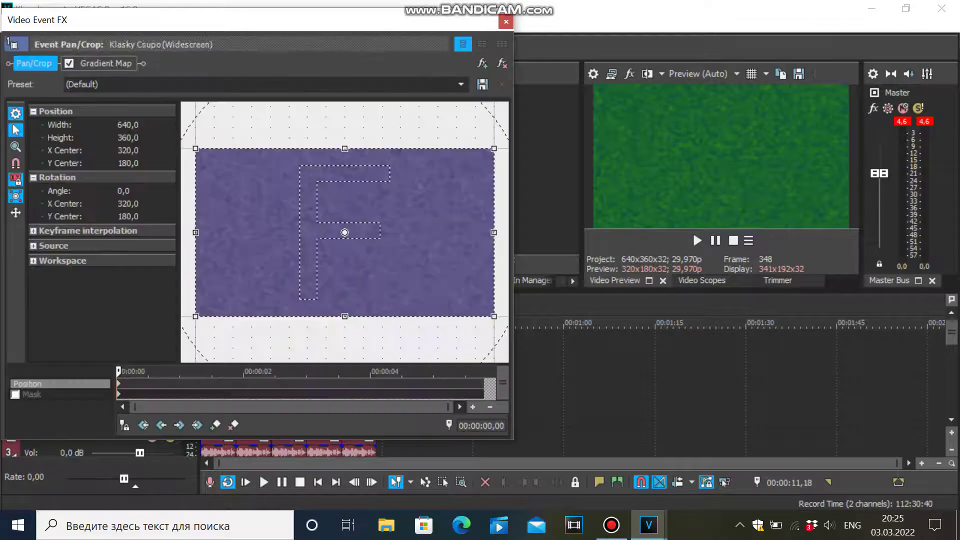
pyautogui.click(106, 63)
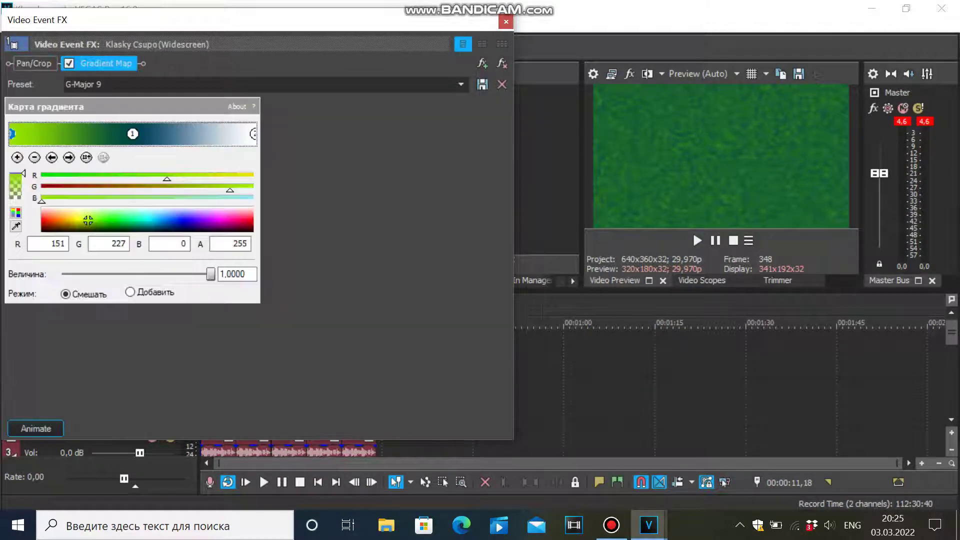
pyautogui.click(460, 84)
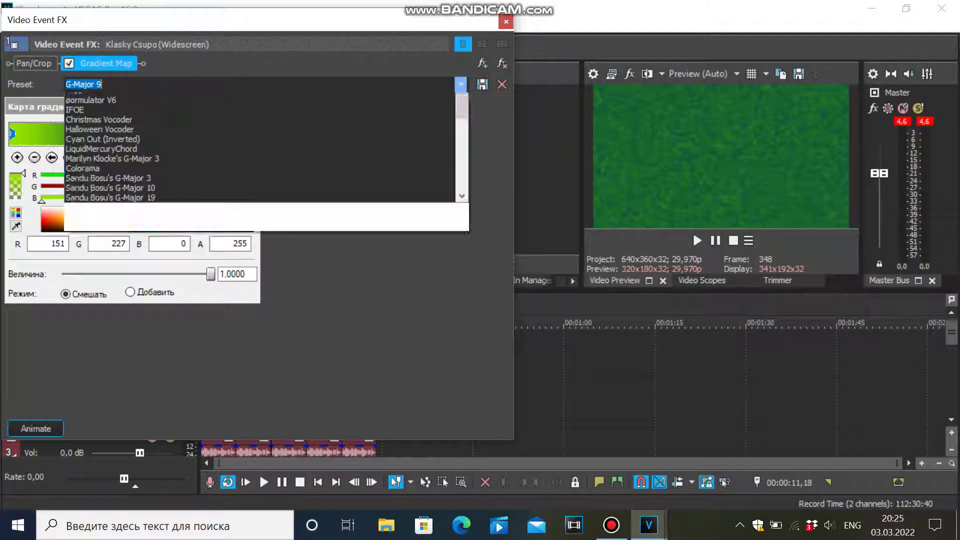
pyautogui.click(260, 98)
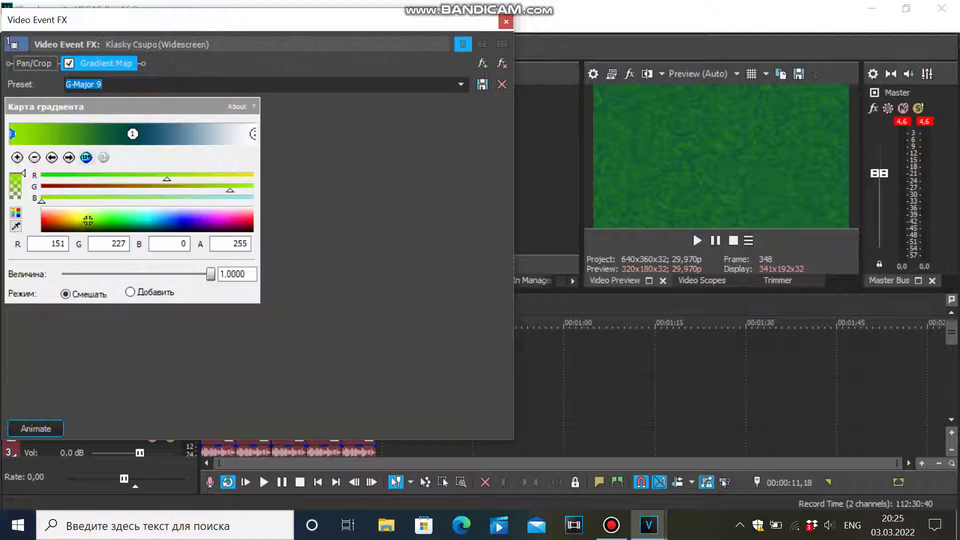
# Examine the RGB values of the third video event's Gradient Map colour points and close the effect window
pyautogui.click(69, 157)
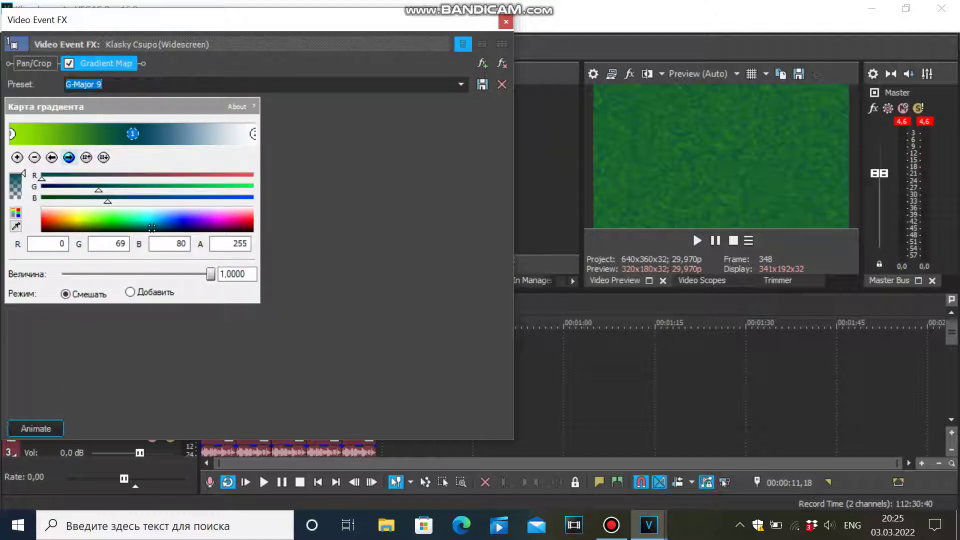
pyautogui.click(253, 133)
pyautogui.click(12, 133)
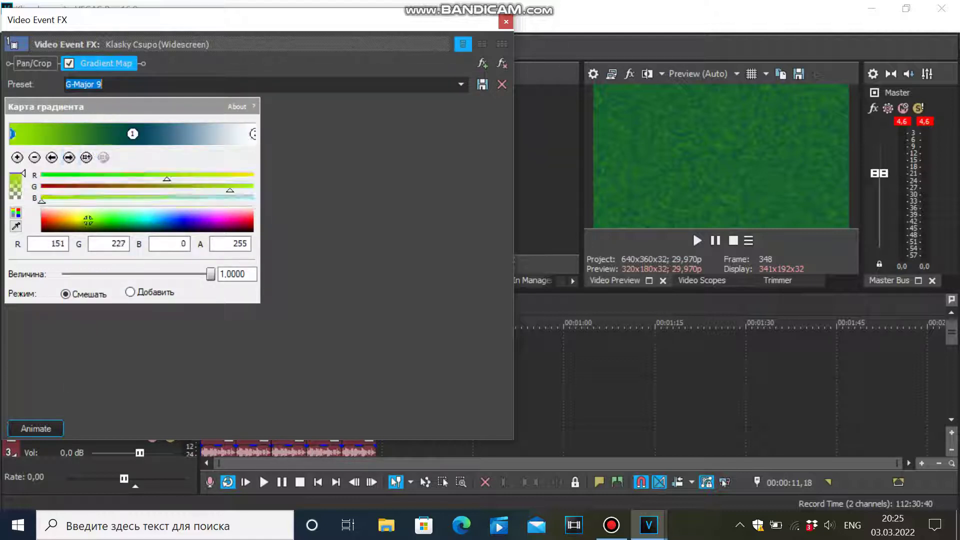
pyautogui.click(505, 21)
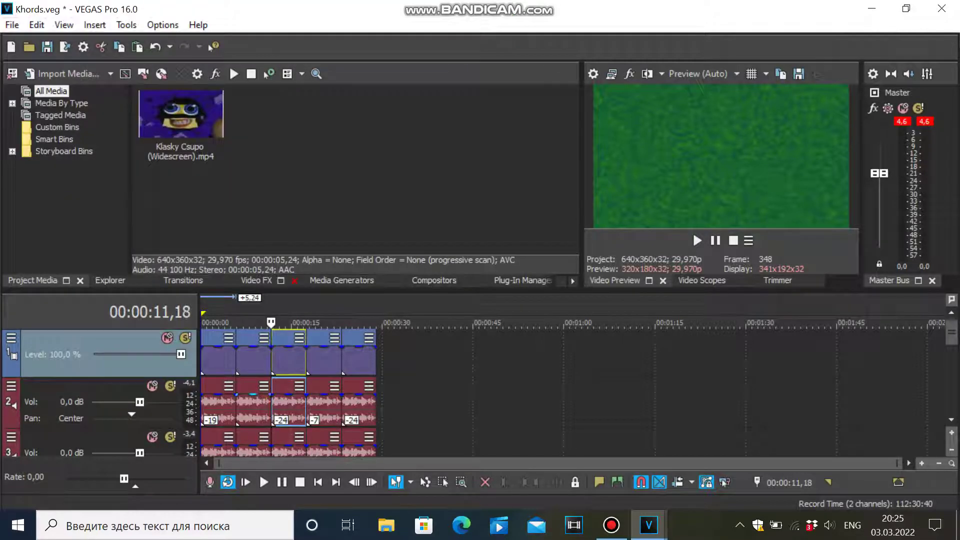
# Examine the Pitch Shift effect and its preset on the third audio event of track 2, and close the effect window
pyautogui.rightClick(290, 405)
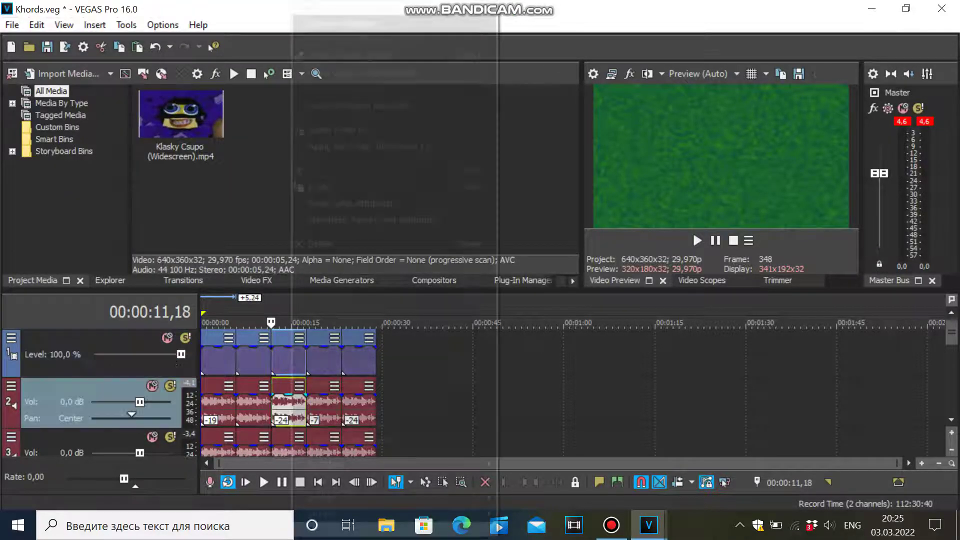
pyautogui.click(330, 129)
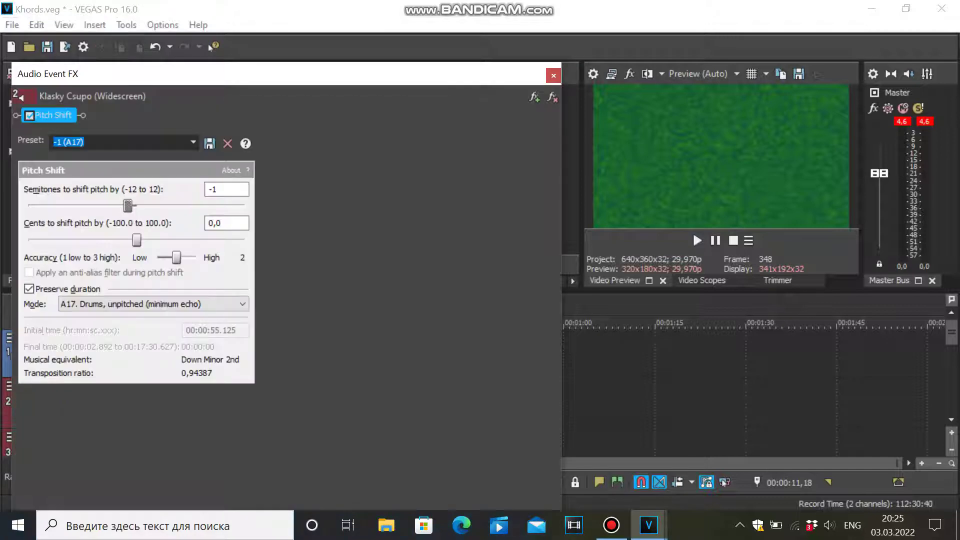
pyautogui.click(193, 142)
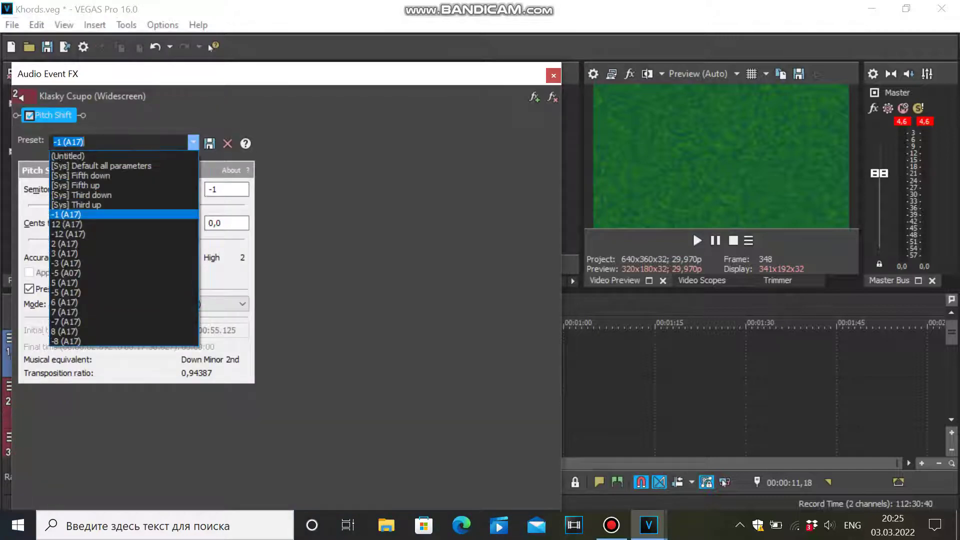
pyautogui.click(125, 214)
pyautogui.click(552, 75)
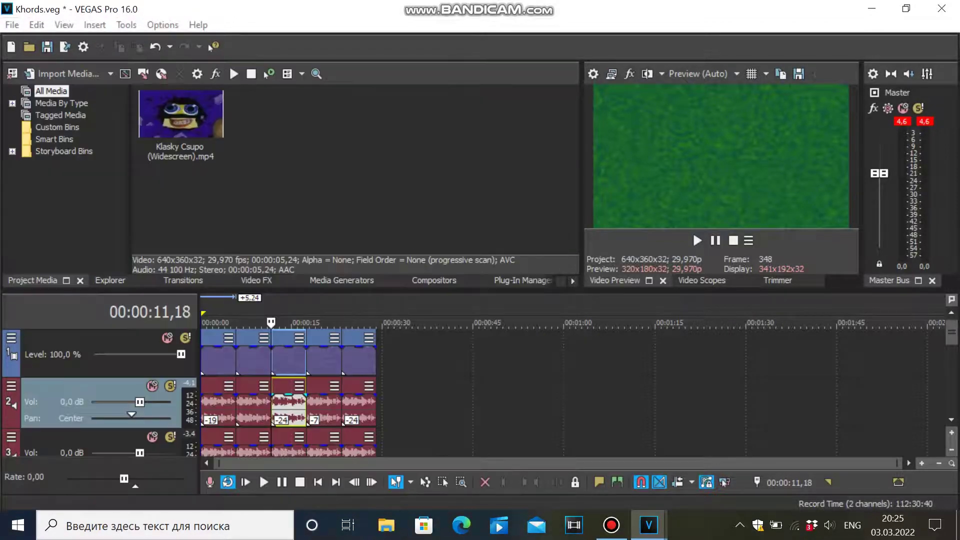
# Check the pitch shift settings in the properties of the third audio event on track 2
pyautogui.rightClick(289, 400)
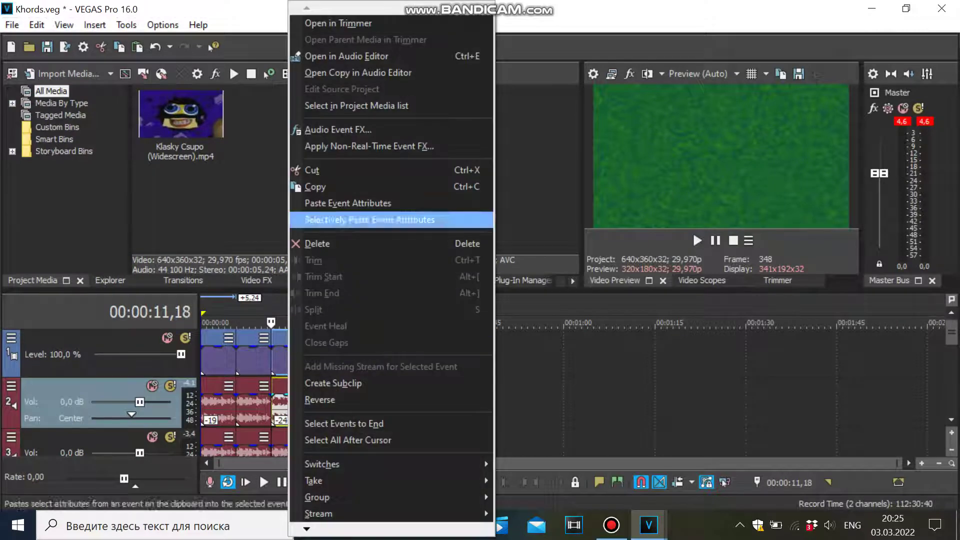
pyautogui.moveTo(306, 529)
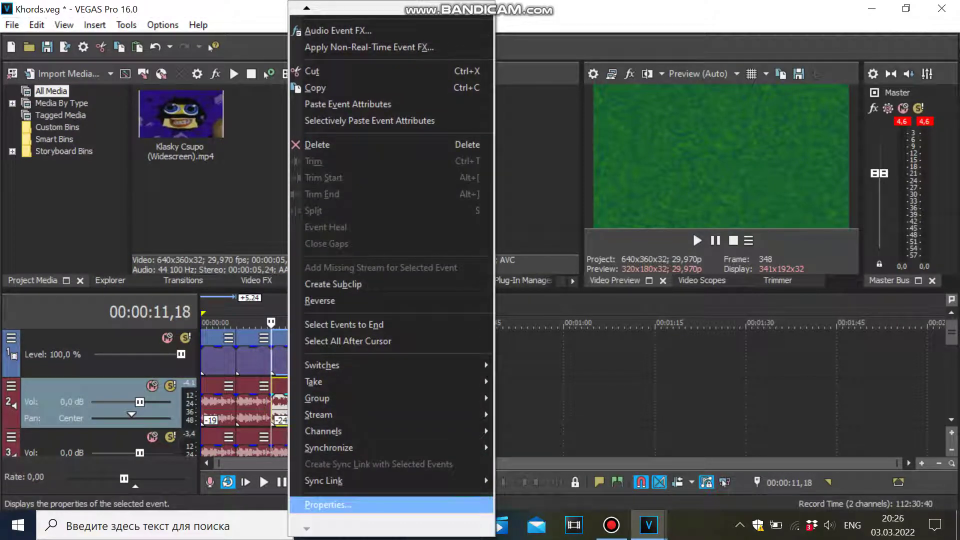
pyautogui.click(328, 504)
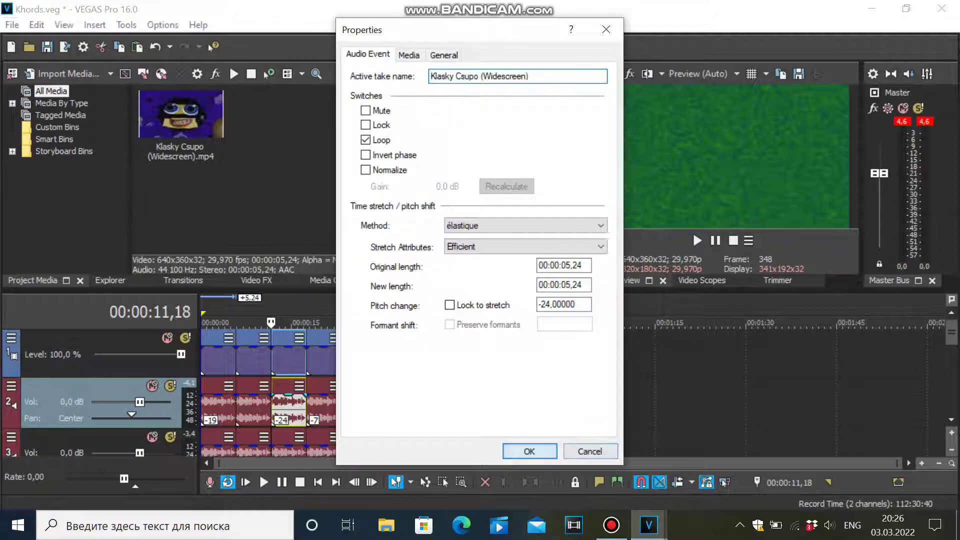
pyautogui.click(529, 451)
# Check the pitch shift settings in the properties of the third audio event on track 3
pyautogui.scroll(-2, 288, 393)
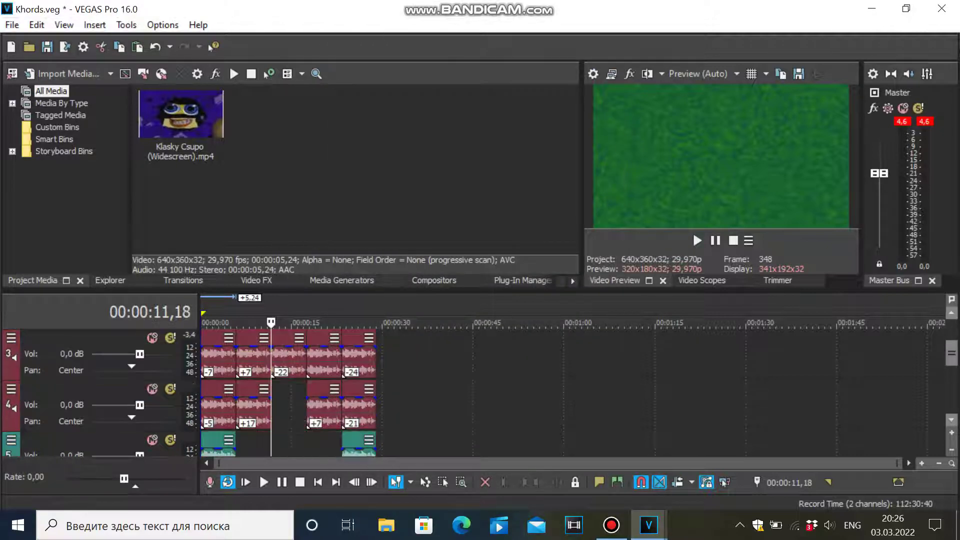
pyautogui.rightClick(286, 352)
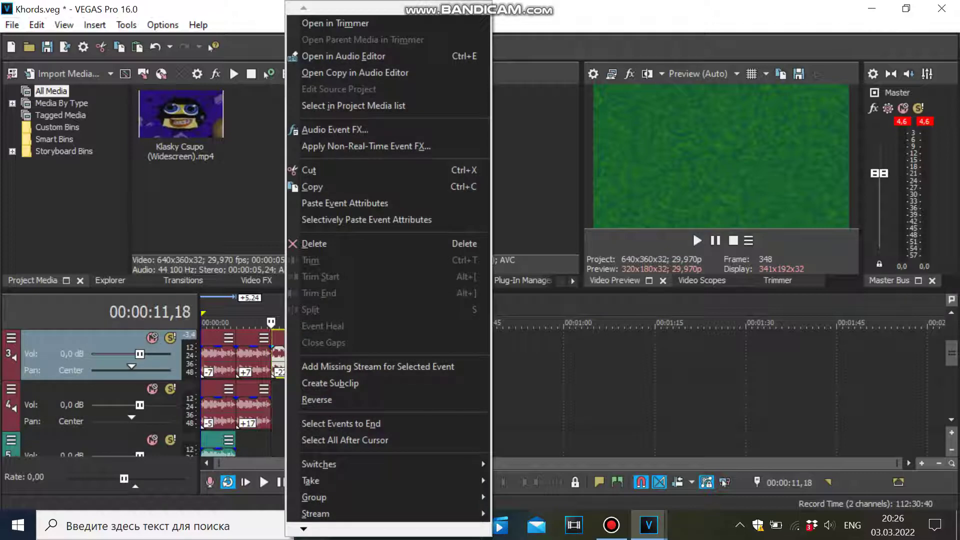
pyautogui.scroll(-1, 325, 500)
pyautogui.scroll(-2, 387, 268)
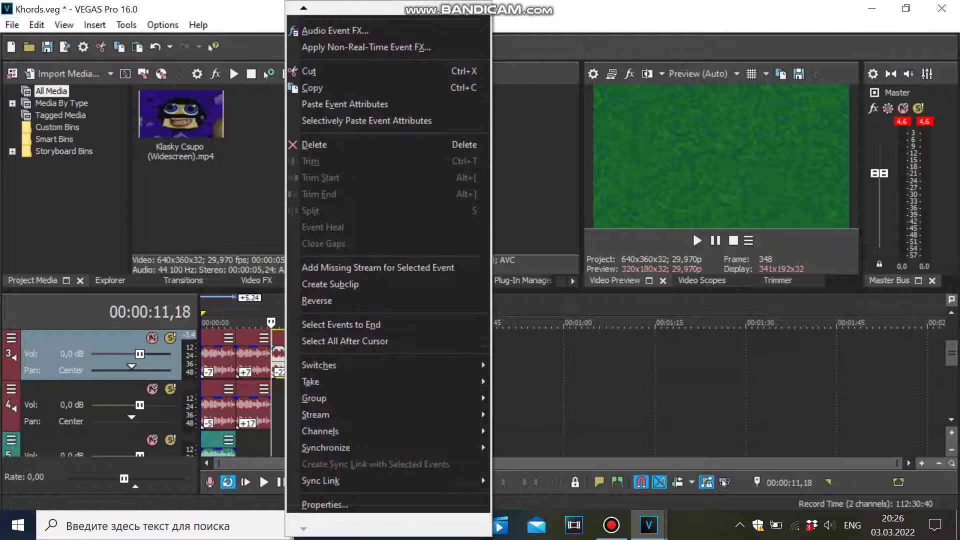
pyautogui.click(325, 504)
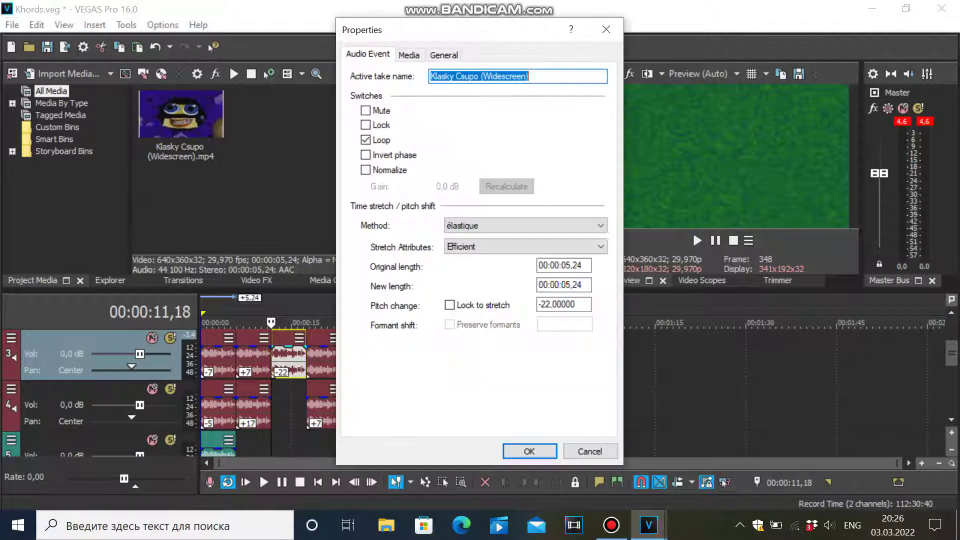
pyautogui.press('Return')
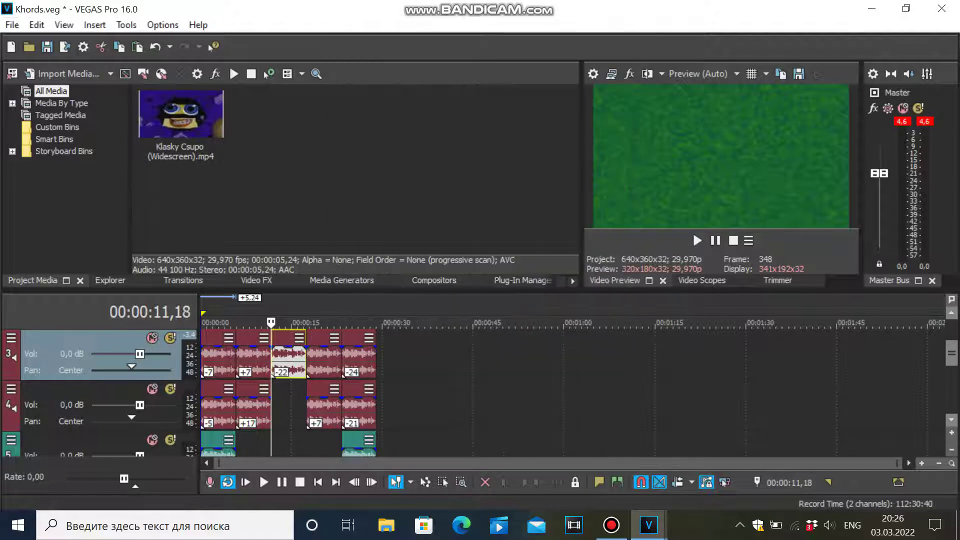
# Open the Gradient Map effect of the fourth video event and examine the RGB values of its colour points
pyautogui.scroll(3, 288, 393)
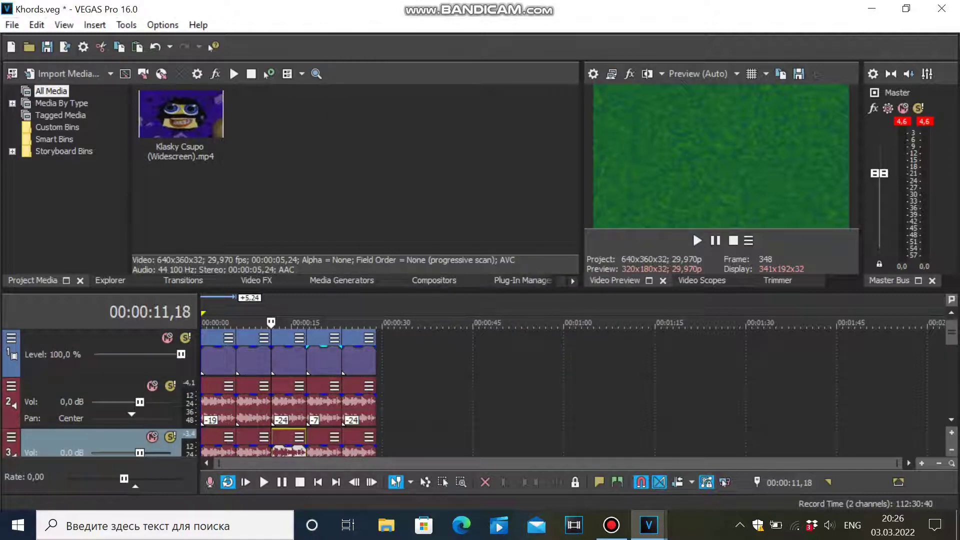
pyautogui.click(308, 355)
pyautogui.rightClick(309, 355)
pyautogui.click(370, 161)
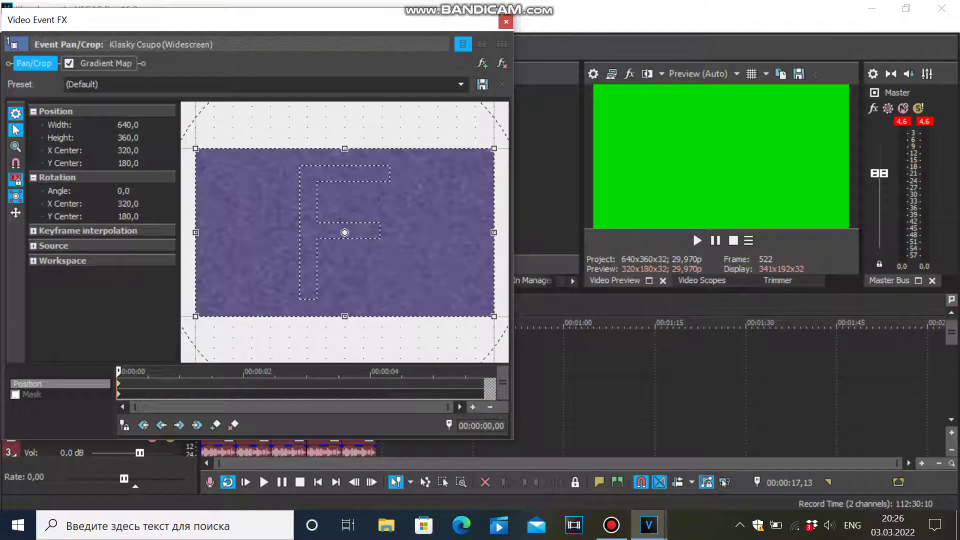
pyautogui.click(106, 63)
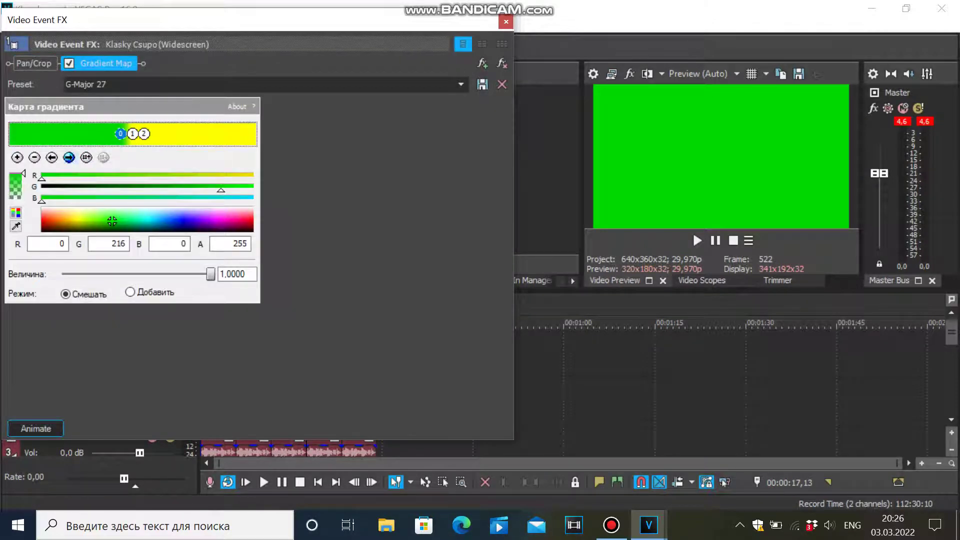
pyautogui.click(69, 156)
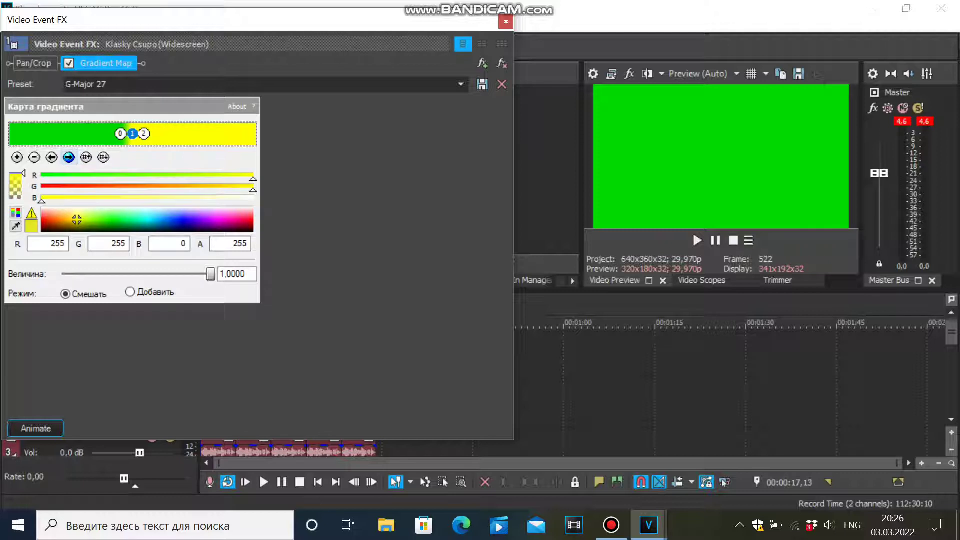
pyautogui.click(69, 157)
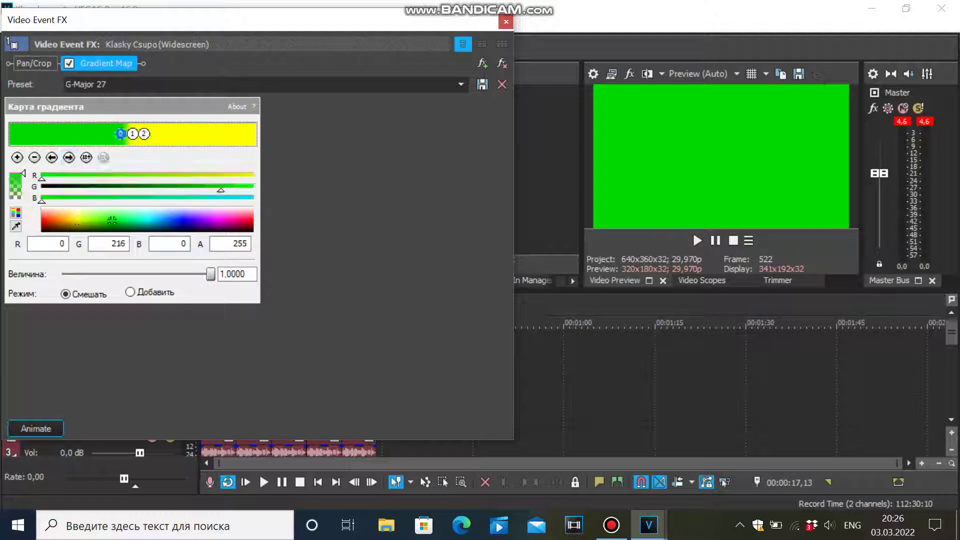
# Reselect the G-Major 27 preset in the fourth video event's Gradient Map, review its colour points and close the effect window
pyautogui.click(460, 84)
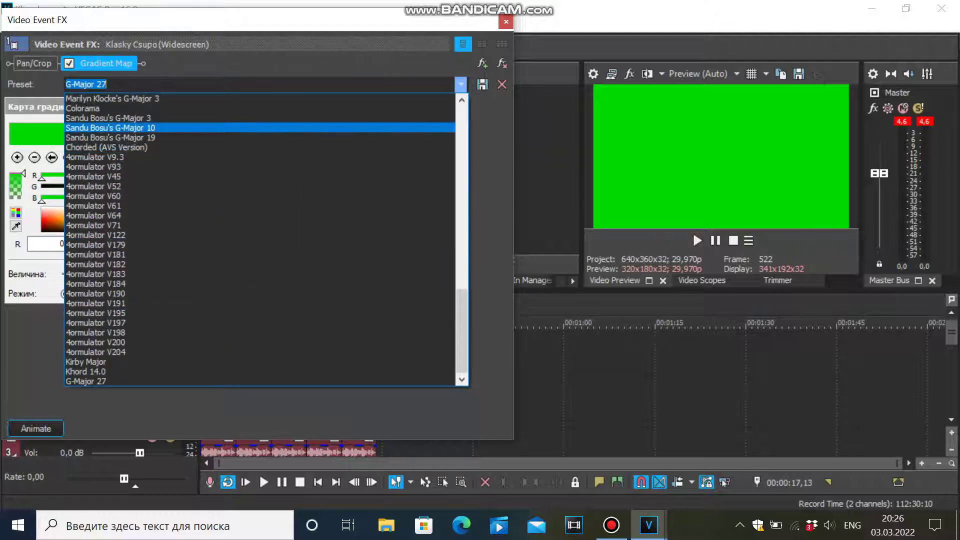
pyautogui.click(460, 84)
pyautogui.click(460, 84)
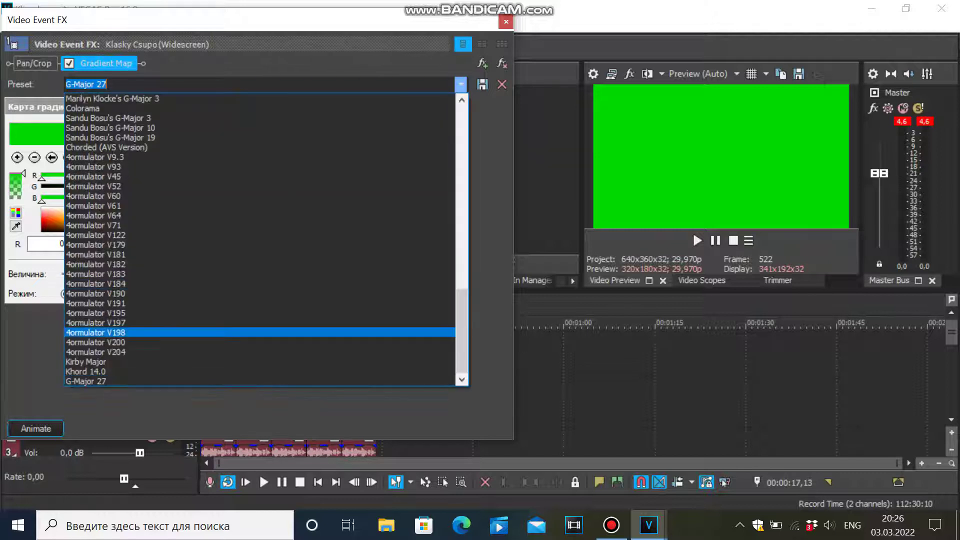
pyautogui.click(85, 381)
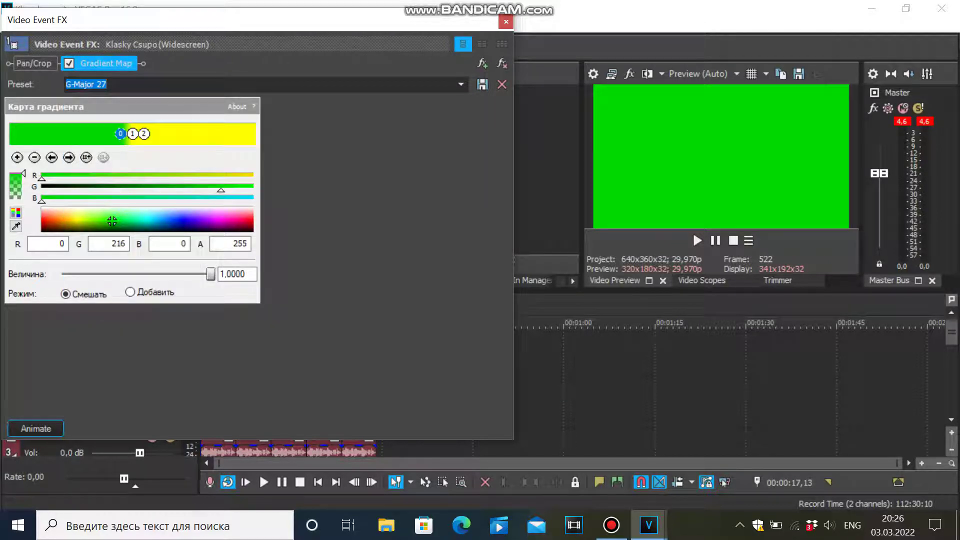
pyautogui.click(69, 157)
pyautogui.click(69, 157)
pyautogui.click(506, 22)
# Check the pitch shift settings in the properties of the fourth audio event on track 2
pyautogui.rightClick(328, 400)
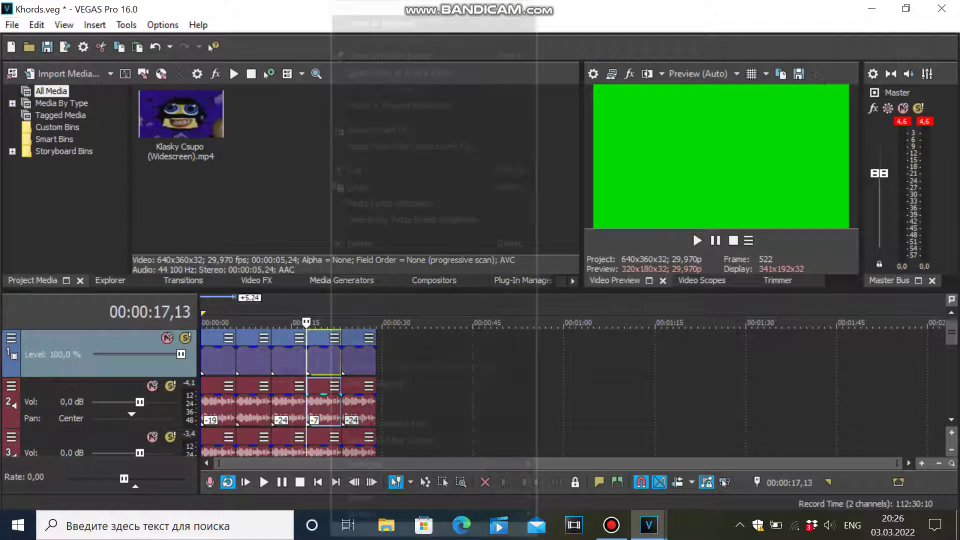
pyautogui.scroll(-2, 350, 310)
pyautogui.scroll(-2, 375, 449)
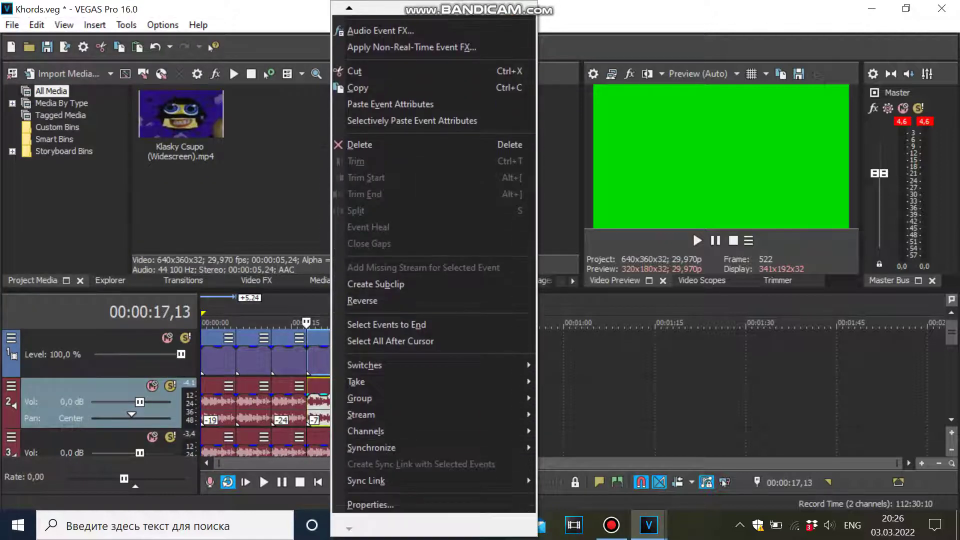
pyautogui.click(375, 503)
pyautogui.click(528, 451)
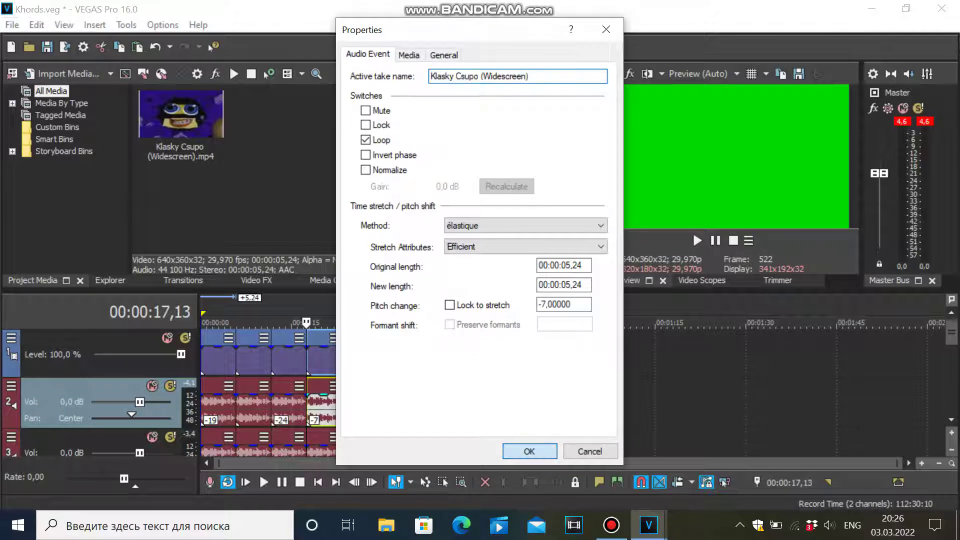
# Check the pitch shift settings in the properties of the fourth audio event on track 3
pyautogui.click(951, 420)
pyautogui.scroll(-1, 550, 389)
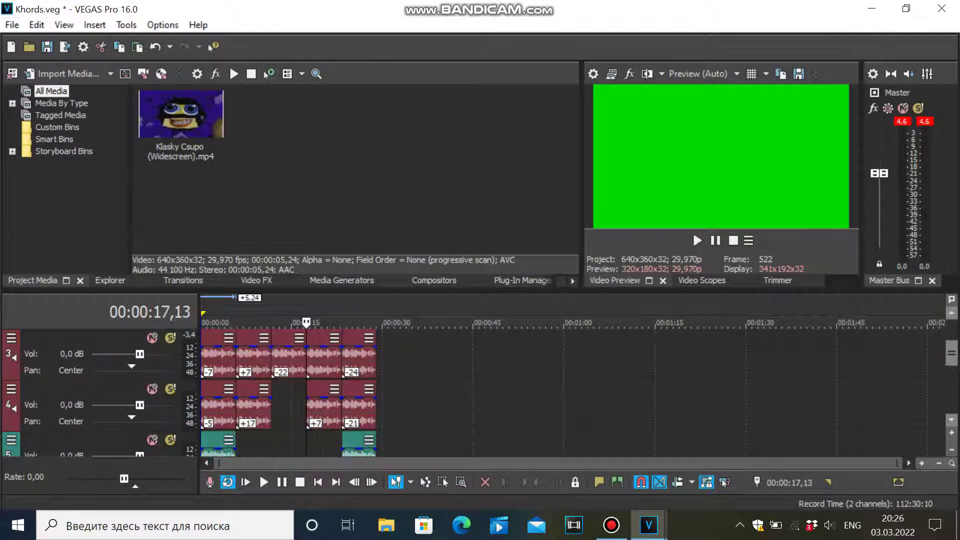
pyautogui.rightClick(310, 355)
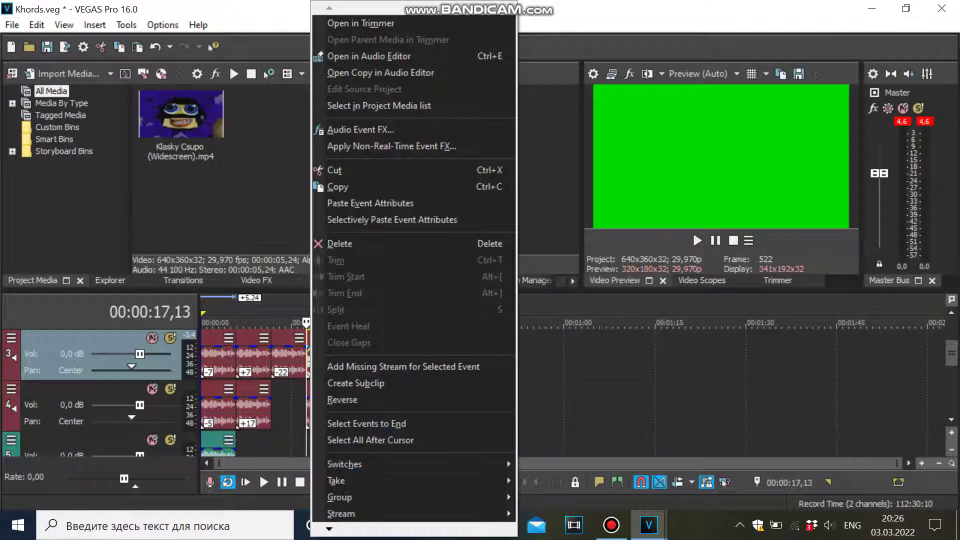
pyautogui.scroll(-3, 375, 465)
pyautogui.scroll(-1, 375, 500)
pyautogui.click(350, 520)
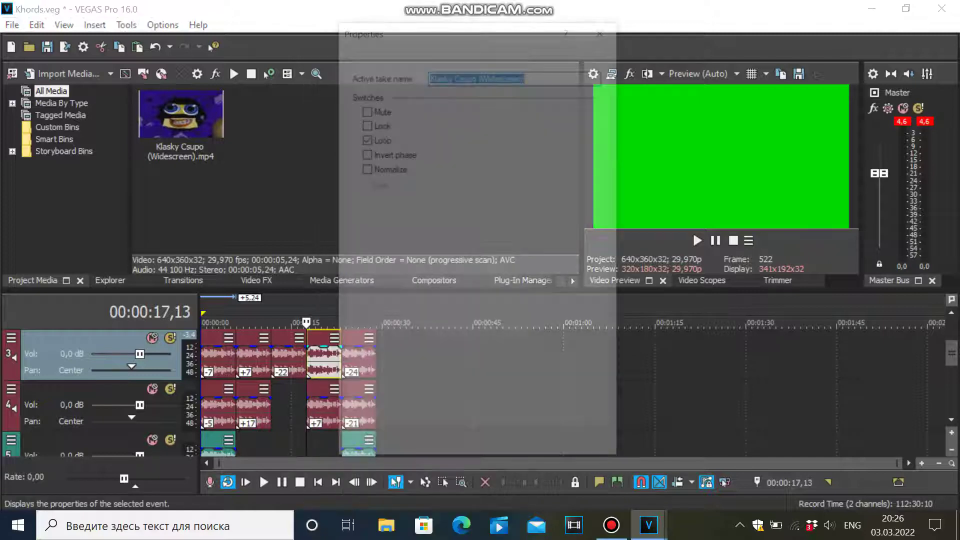
pyautogui.press('Return')
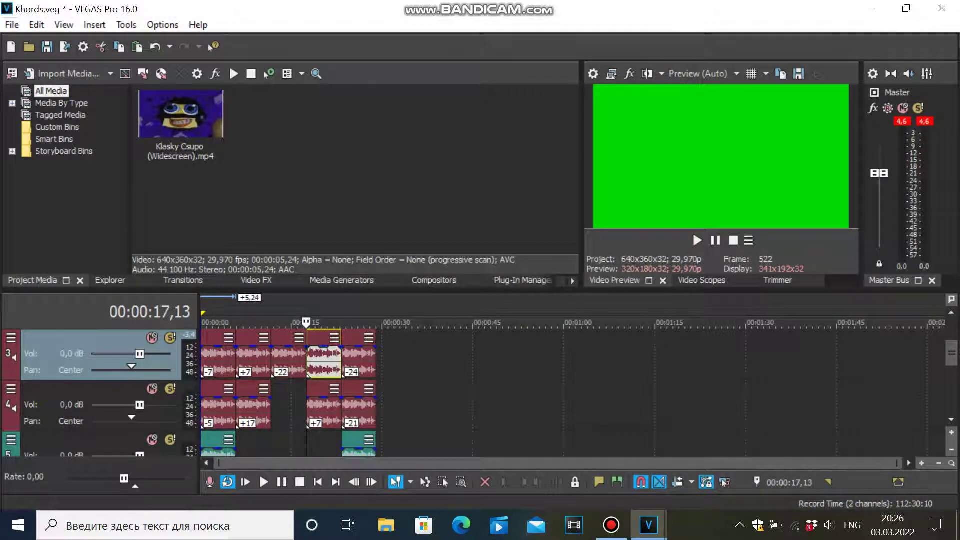
# Check the pitch shift settings in the properties of the fourth audio event on track 4
pyautogui.rightClick(334, 407)
pyautogui.scroll(-4, 438, 270)
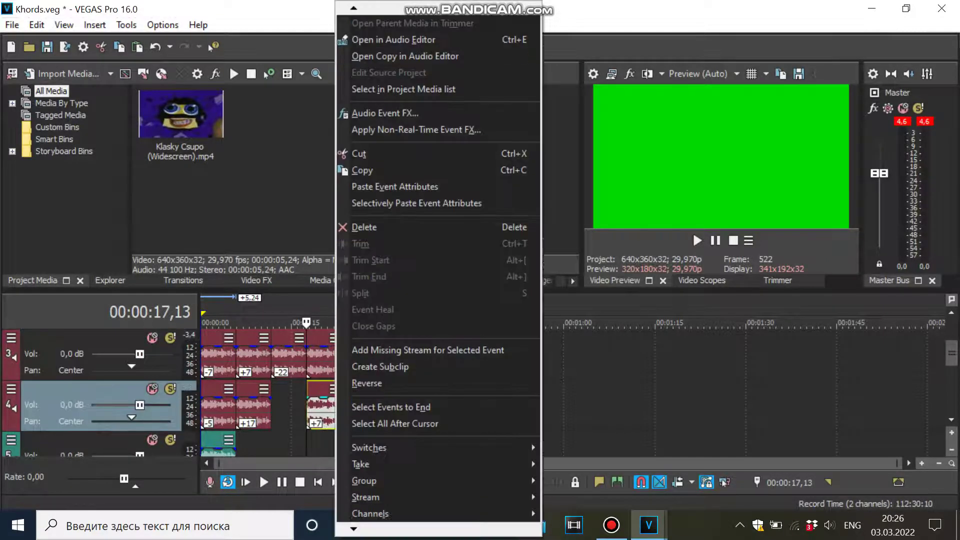
pyautogui.scroll(-1, 375, 500)
pyautogui.click(375, 502)
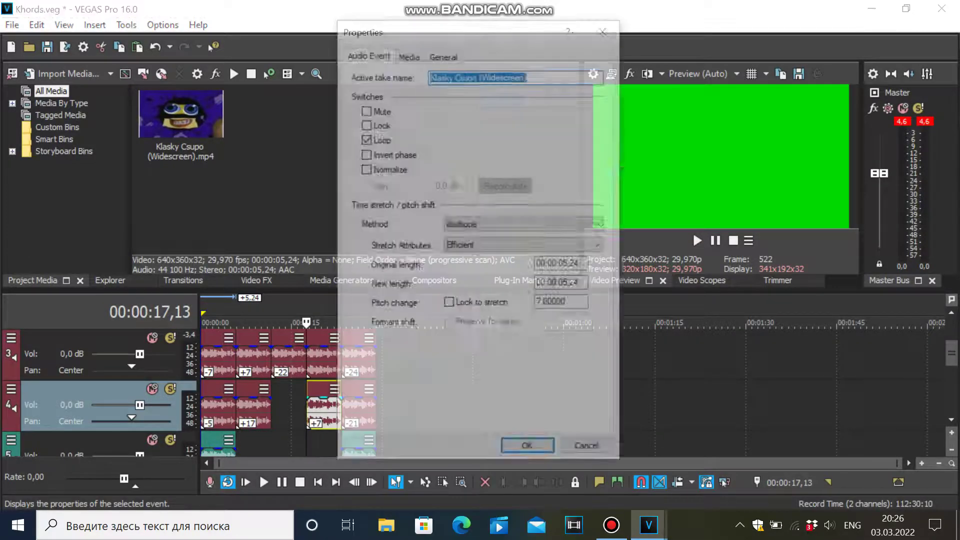
pyautogui.press('Return')
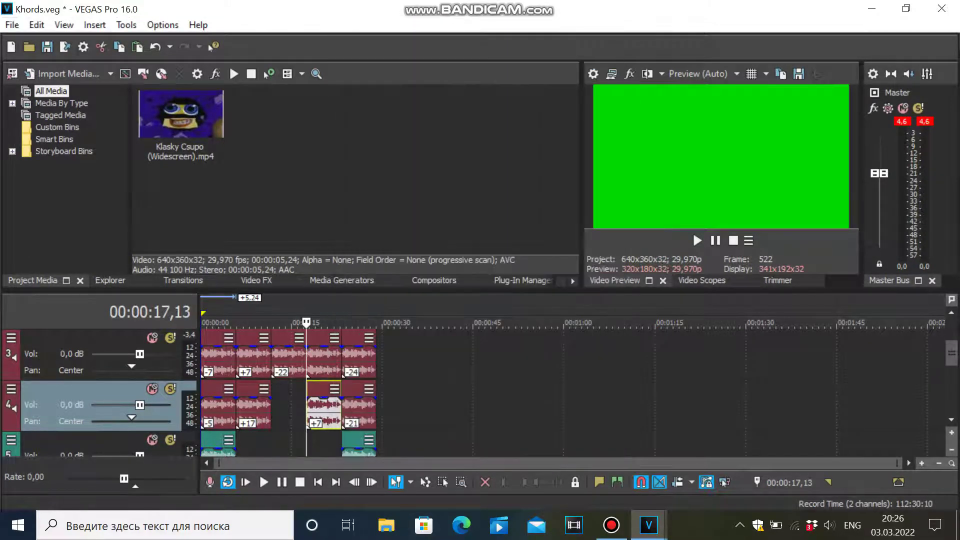
# Open the Gradient Map effect of the fifth video event and reselect its Khord 14.0 preset
pyautogui.scroll(2, 951, 352)
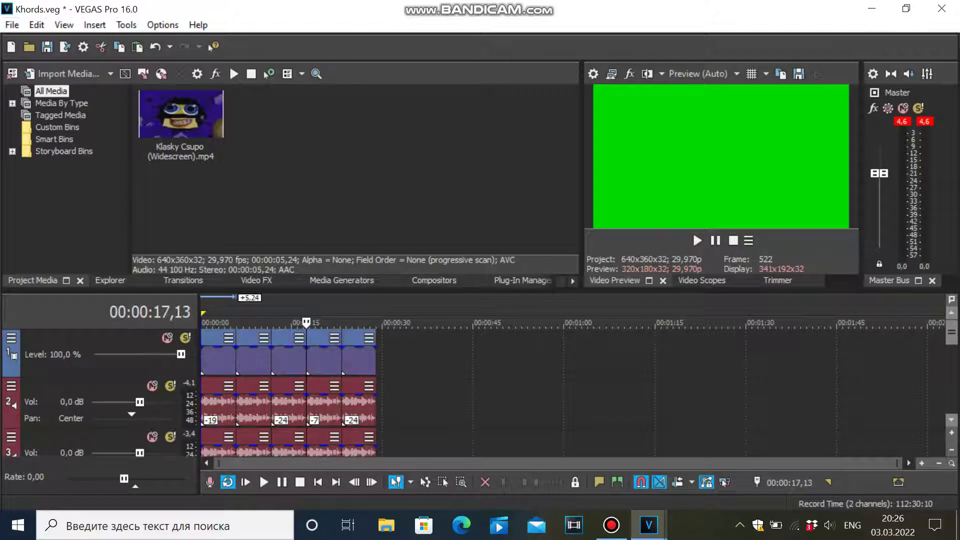
pyautogui.click(342, 360)
pyautogui.rightClick(344, 360)
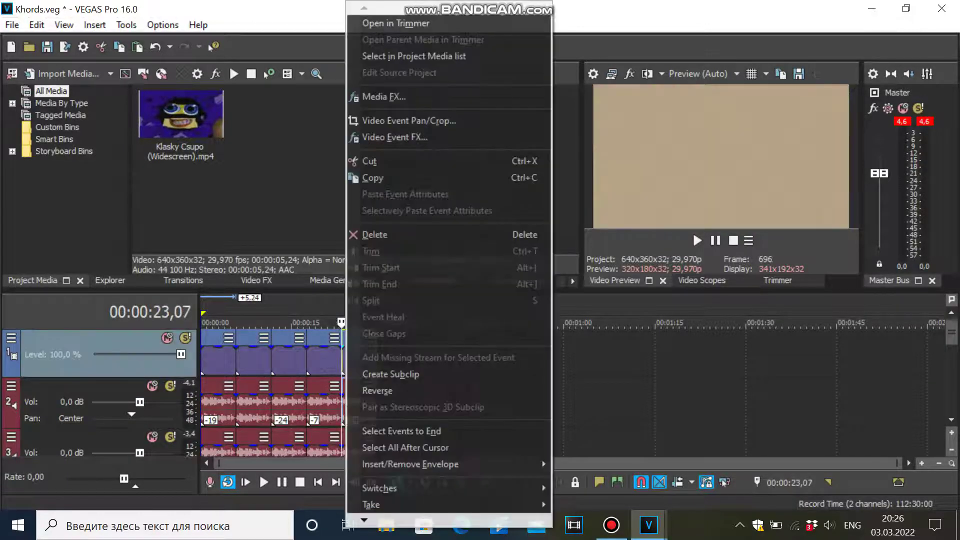
pyautogui.click(408, 120)
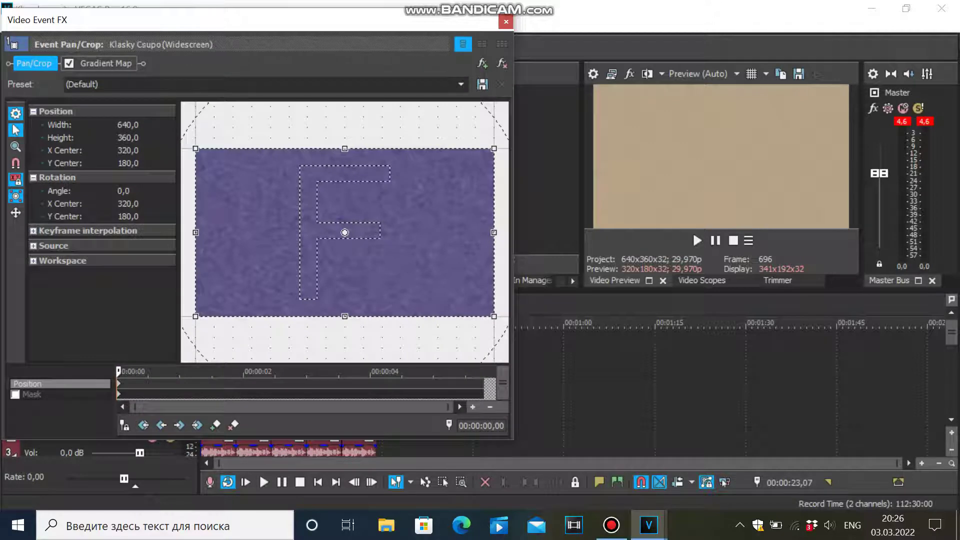
pyautogui.click(106, 63)
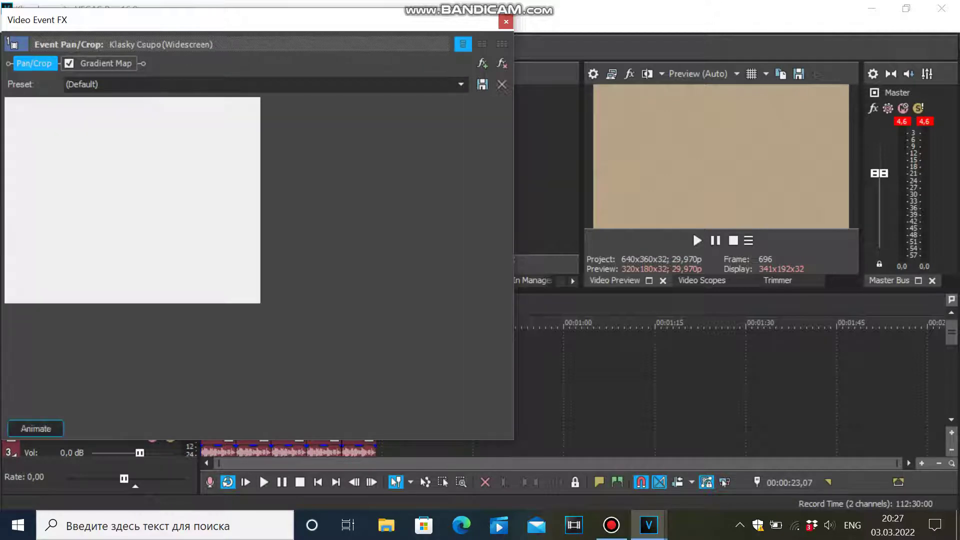
pyautogui.click(461, 84)
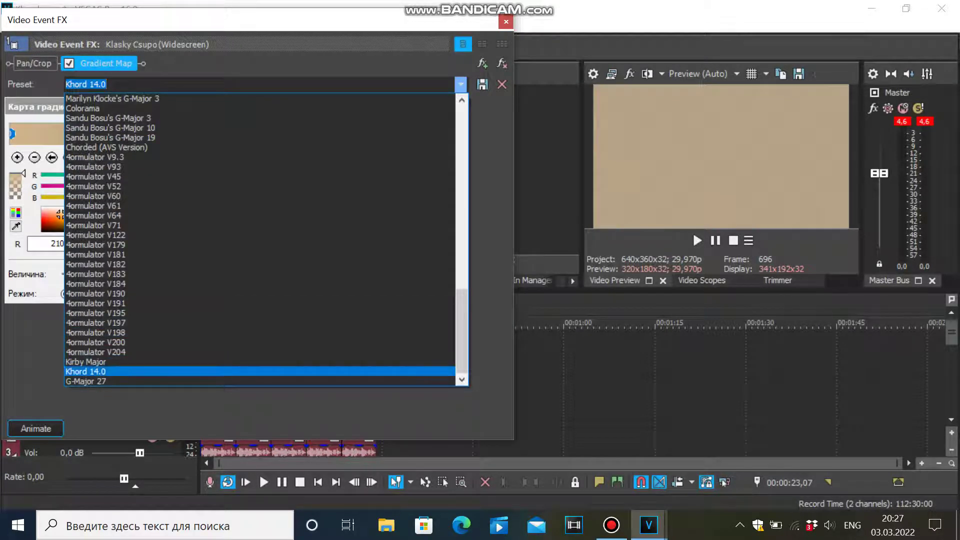
pyautogui.click(86, 371)
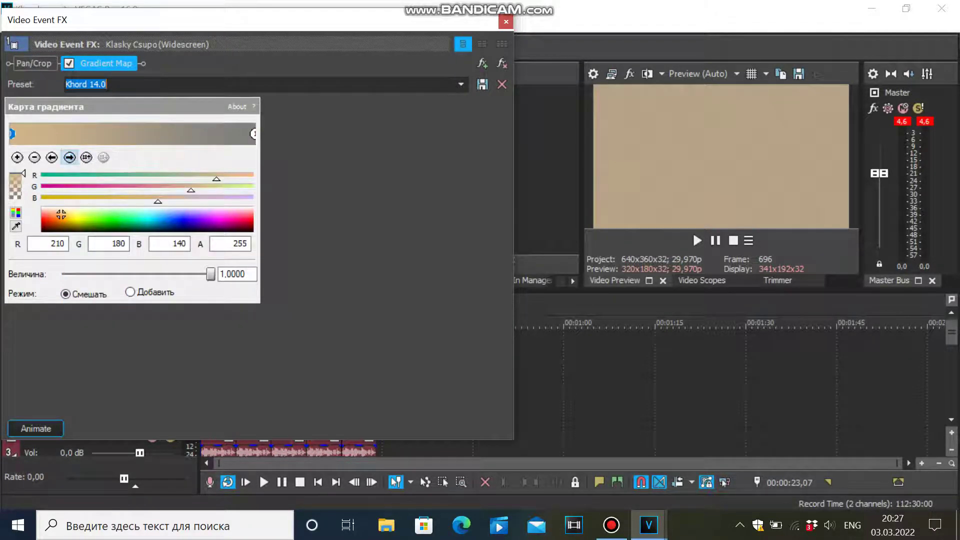
# Examine the RGB values of the fifth video event's Gradient Map colour points and close the effect window
pyautogui.click(69, 157)
pyautogui.click(69, 157)
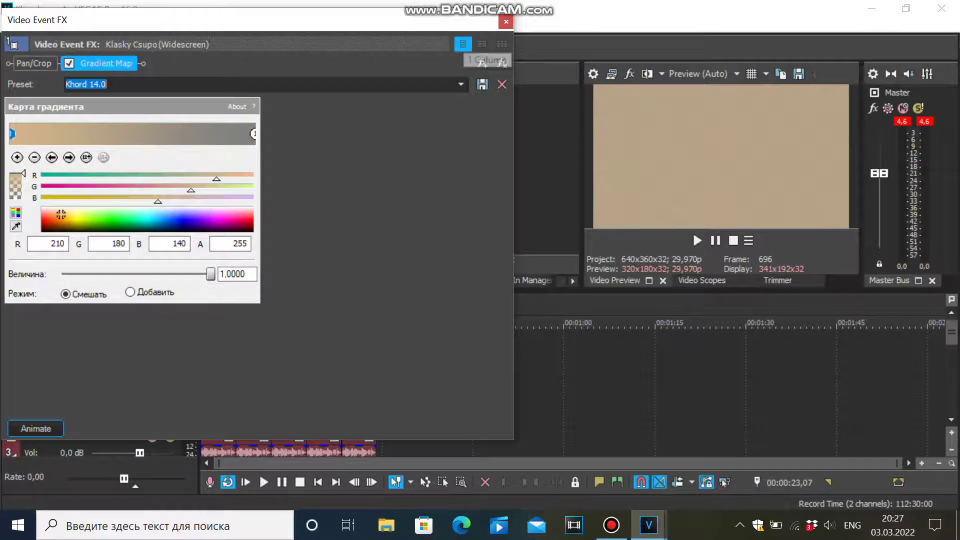
pyautogui.click(506, 22)
# Check the pitch shift properties and the audio event effects of the fifth audio event on track 2
pyautogui.rightClick(359, 406)
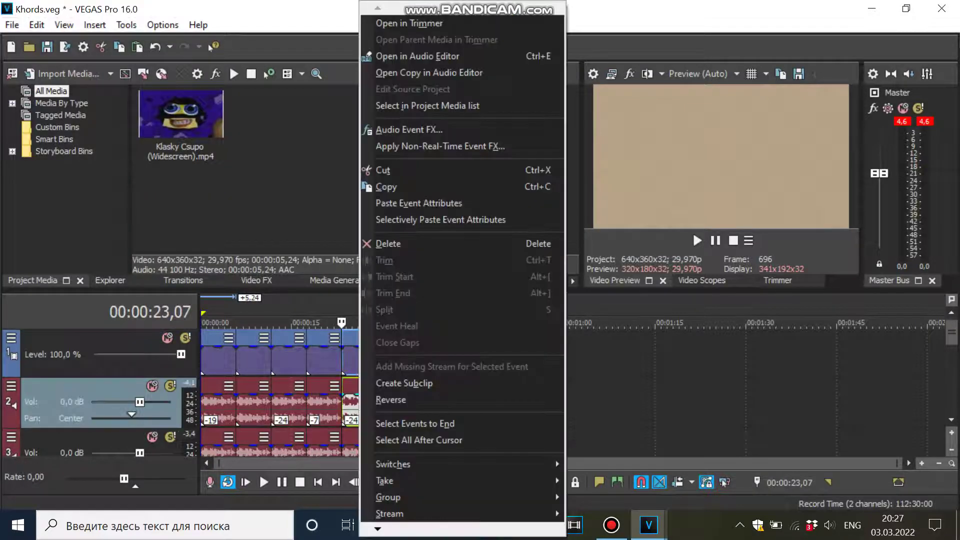
pyautogui.moveTo(377, 528)
pyautogui.scroll(-1, 463, 263)
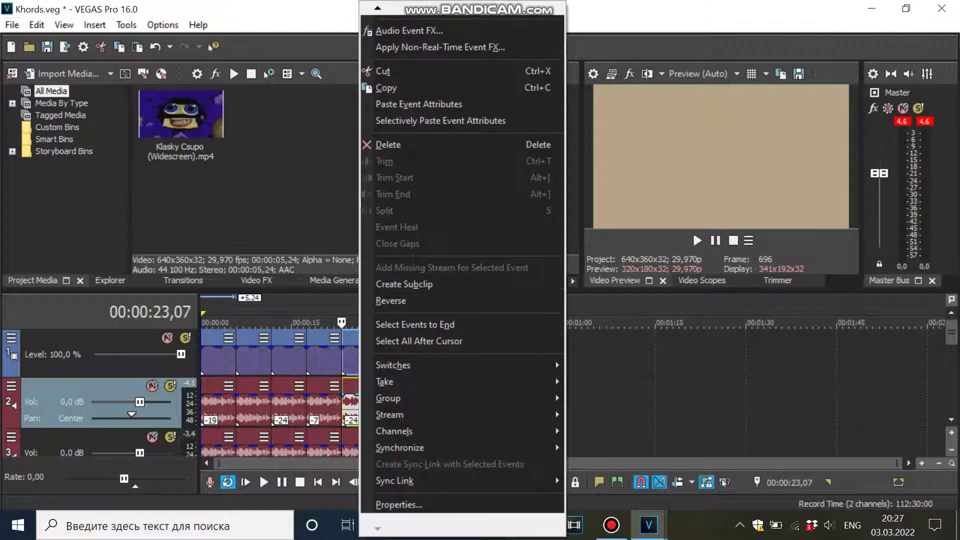
pyautogui.click(400, 505)
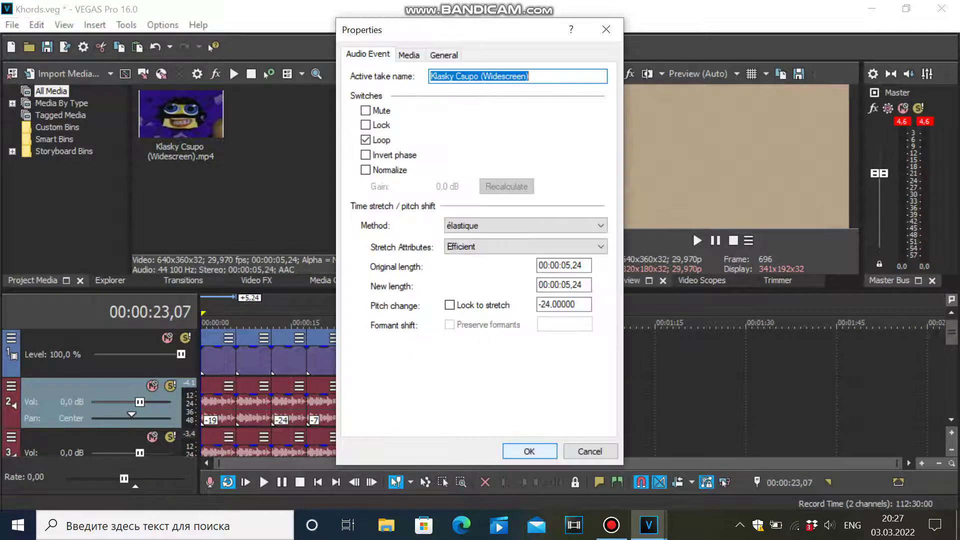
pyautogui.press('Return')
pyautogui.rightClick(358, 402)
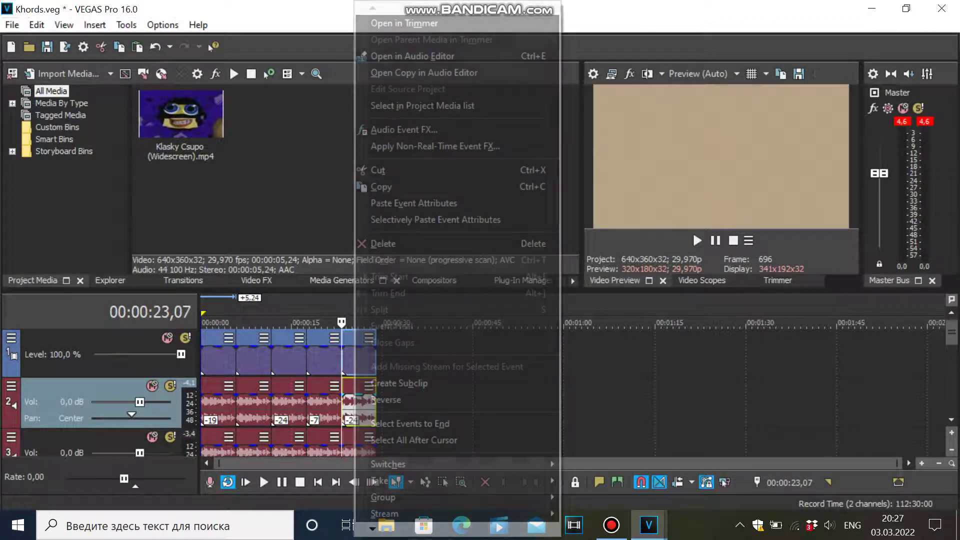
pyautogui.click(395, 127)
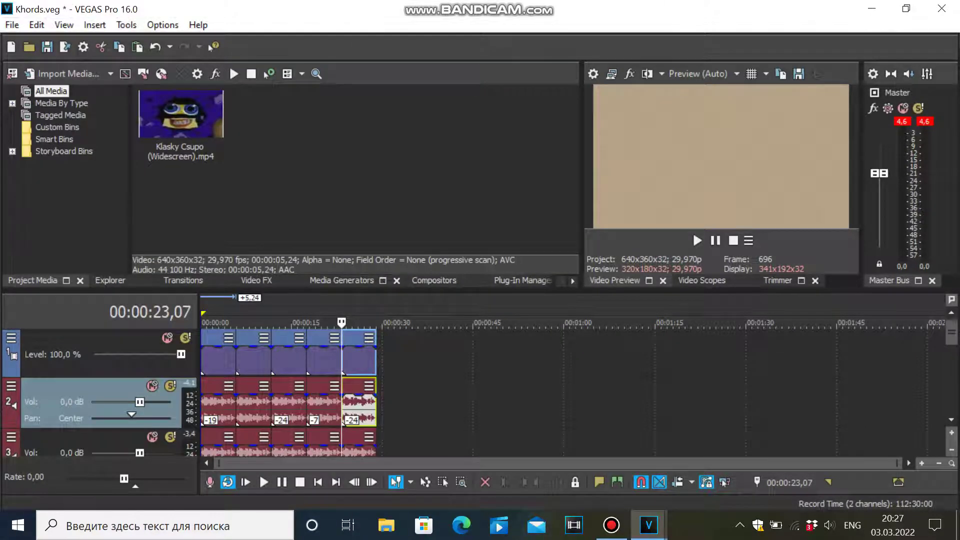
# Check the pitch shift settings in the properties of the fifth audio event on track 3
pyautogui.scroll(-1, 342, 372)
pyautogui.rightClick(358, 403)
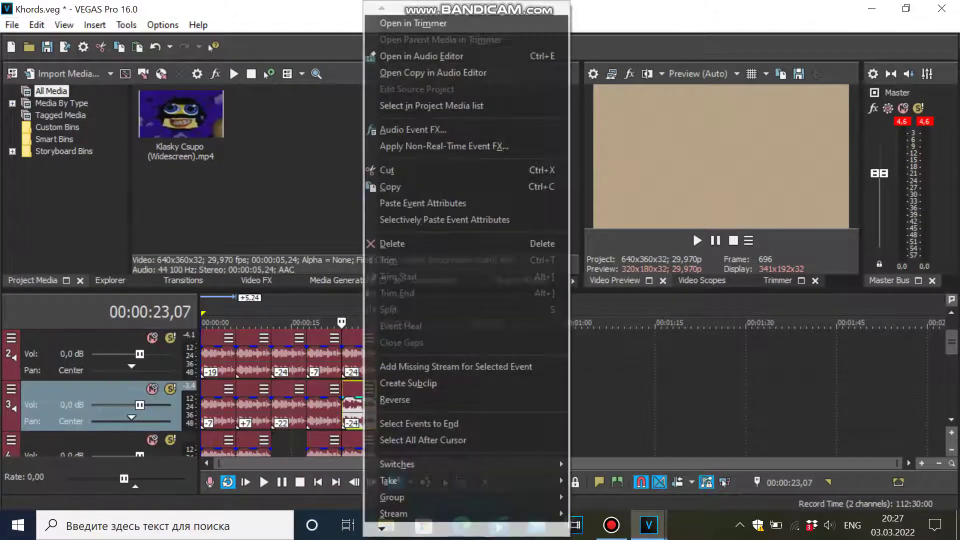
pyautogui.moveTo(382, 529)
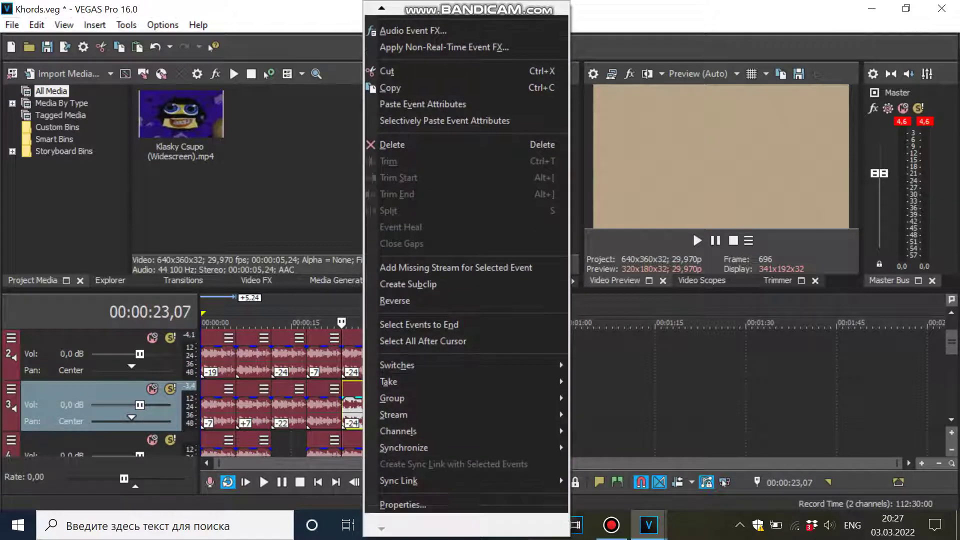
pyautogui.click(402, 504)
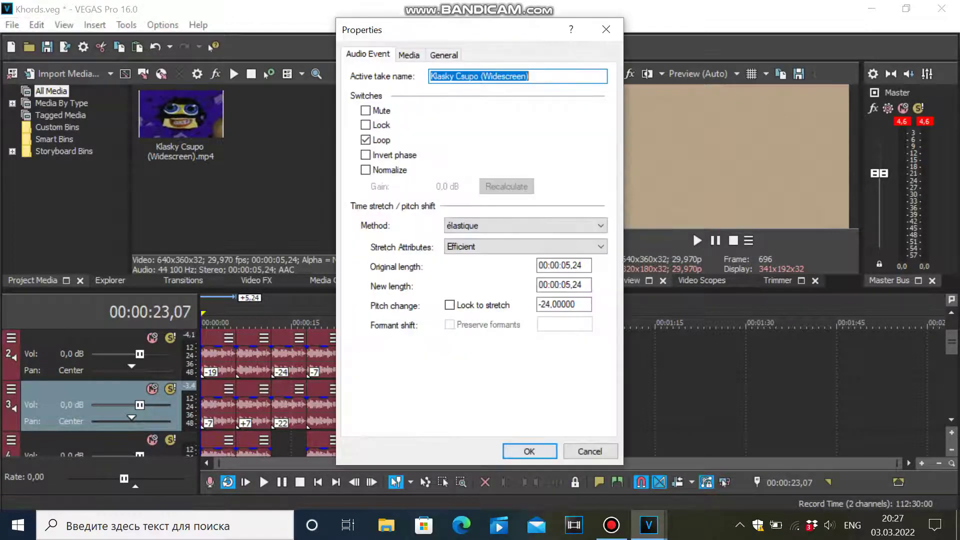
pyautogui.press('Return')
# Check the Pitch Shift audio event effect of the fifth audio event on track 3 and close the effect window
pyautogui.rightClick(370, 402)
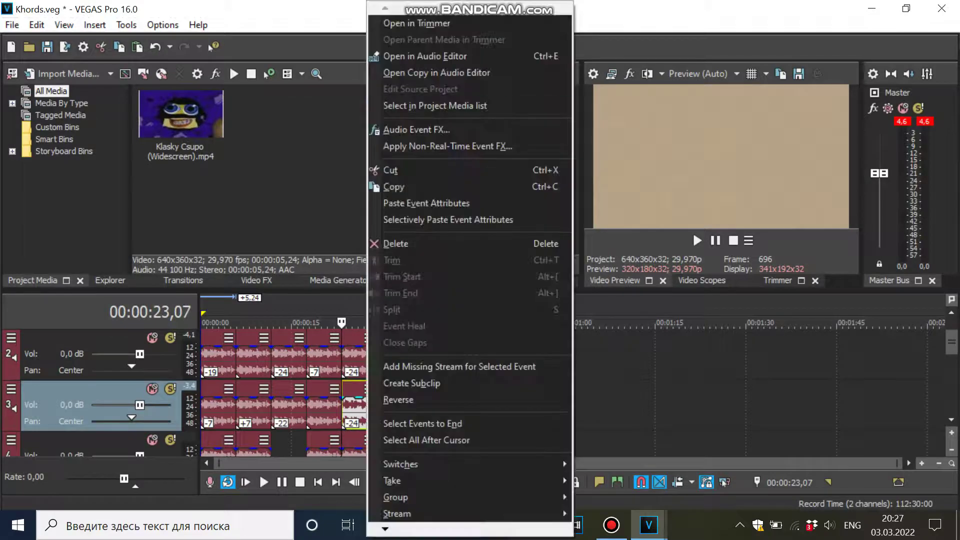
pyautogui.click(400, 124)
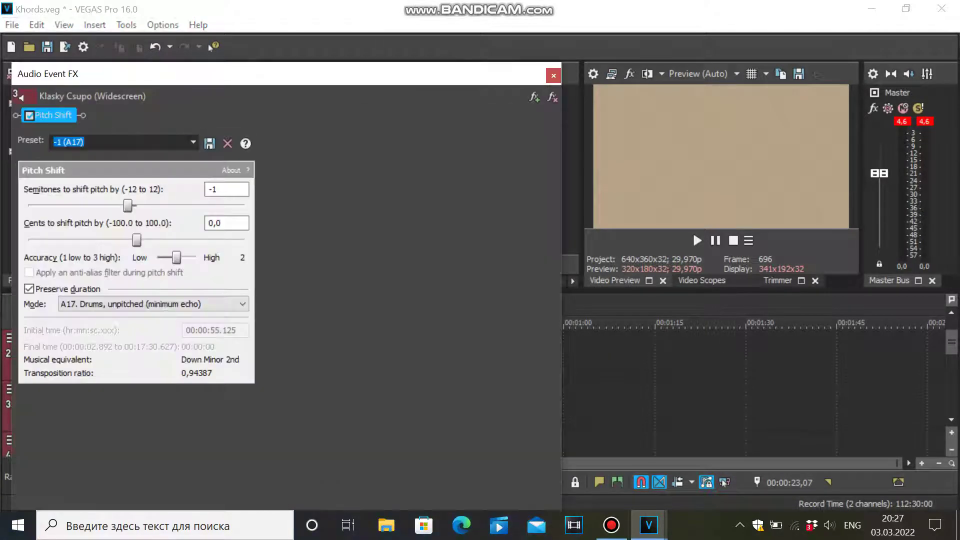
pyautogui.click(553, 75)
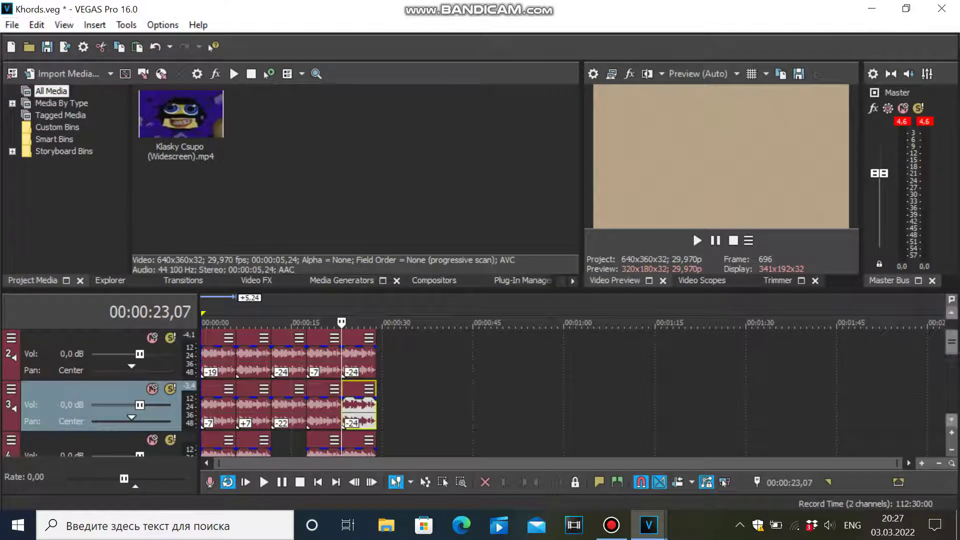
# Check the pitch change setting in the properties of the last audio event on track 4
pyautogui.scroll(-2, 450, 392)
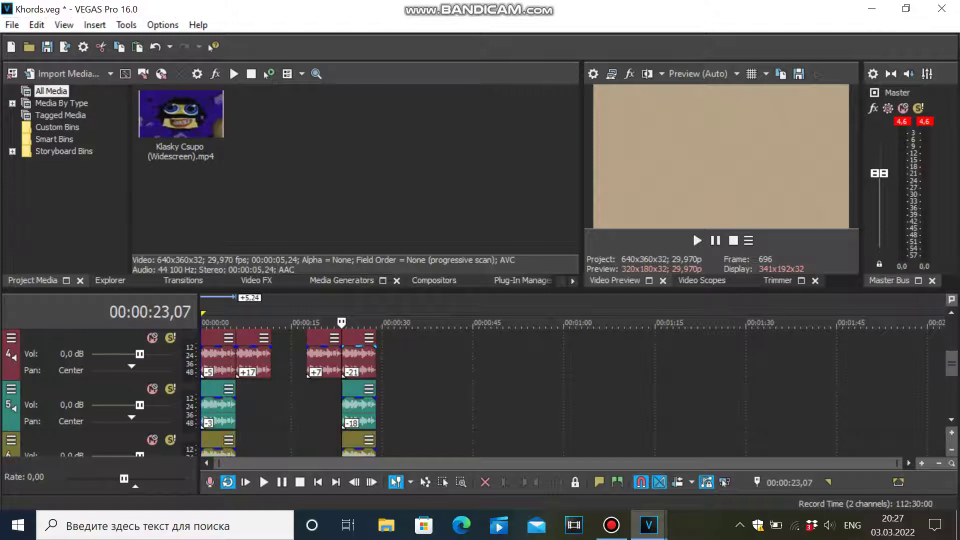
pyautogui.rightClick(344, 371)
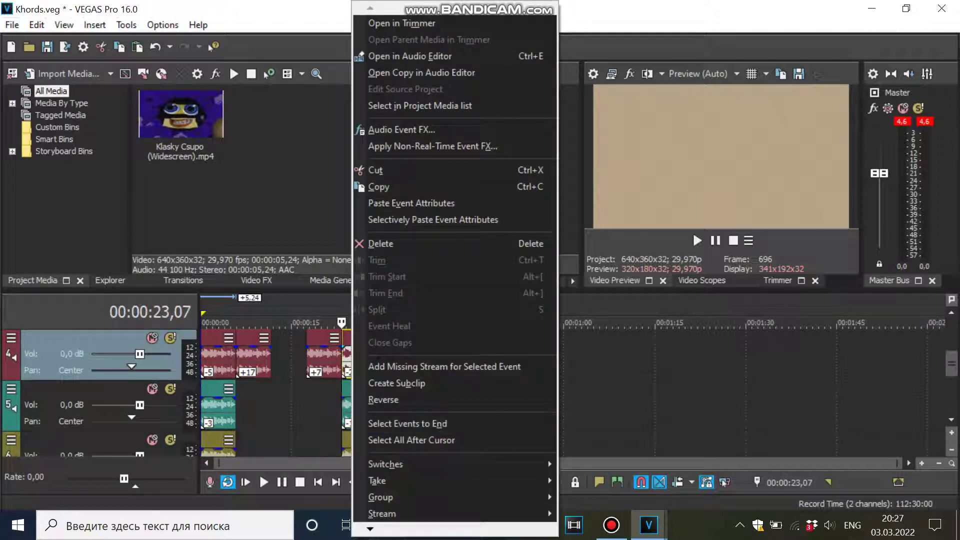
pyautogui.moveTo(369, 529)
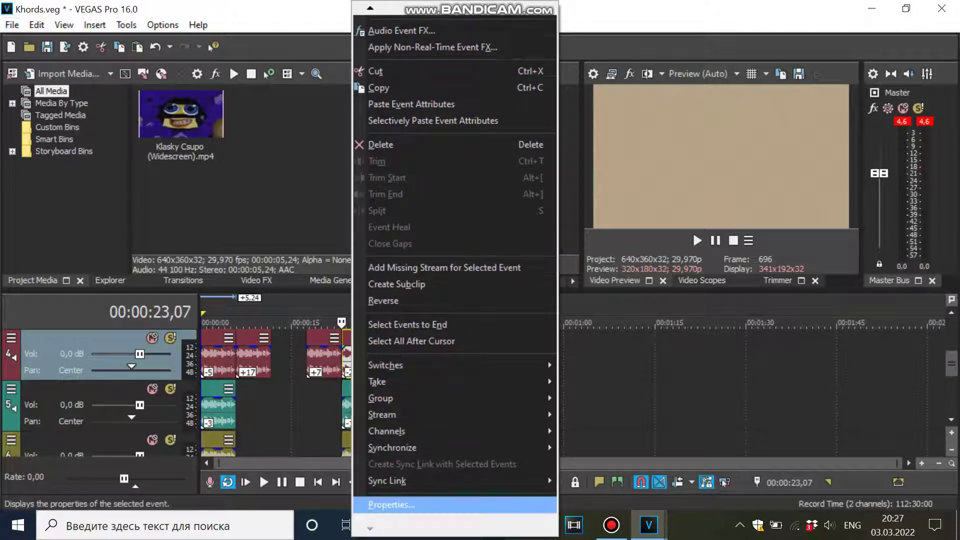
pyautogui.click(391, 505)
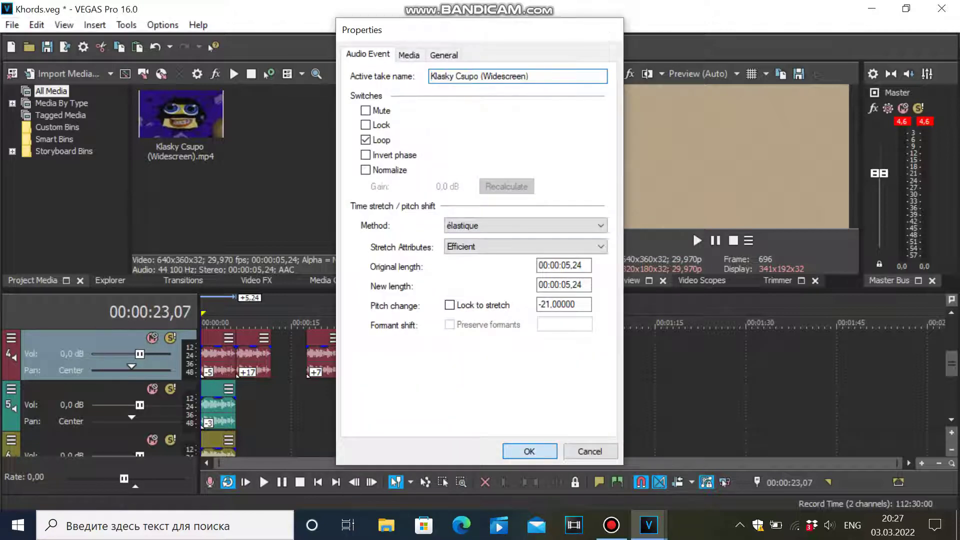
pyautogui.press('Return')
# Open and close the properties of the last audio event on track 5 to check its pitch change
pyautogui.rightClick(345, 400)
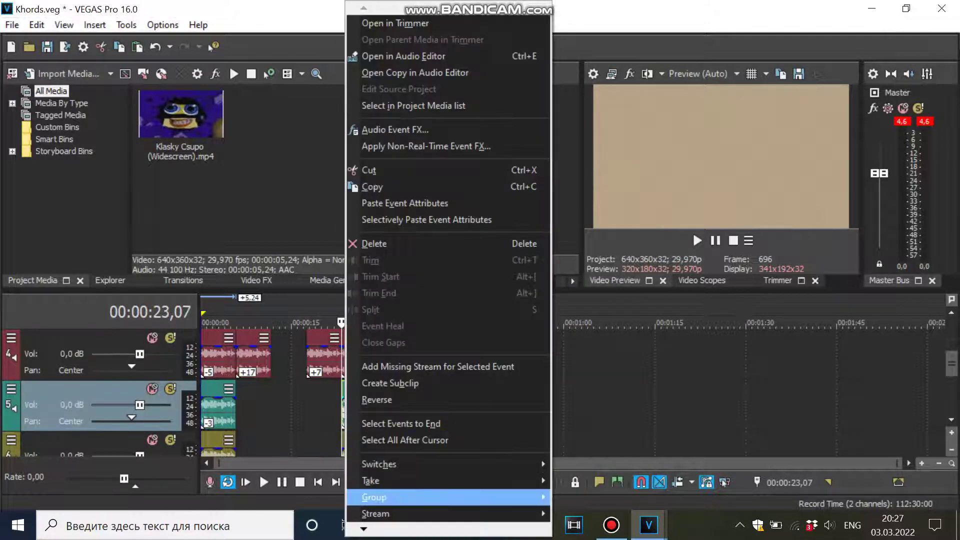
pyautogui.scroll(-4, 400, 440)
pyautogui.scroll(-2, 399, 439)
pyautogui.click(386, 505)
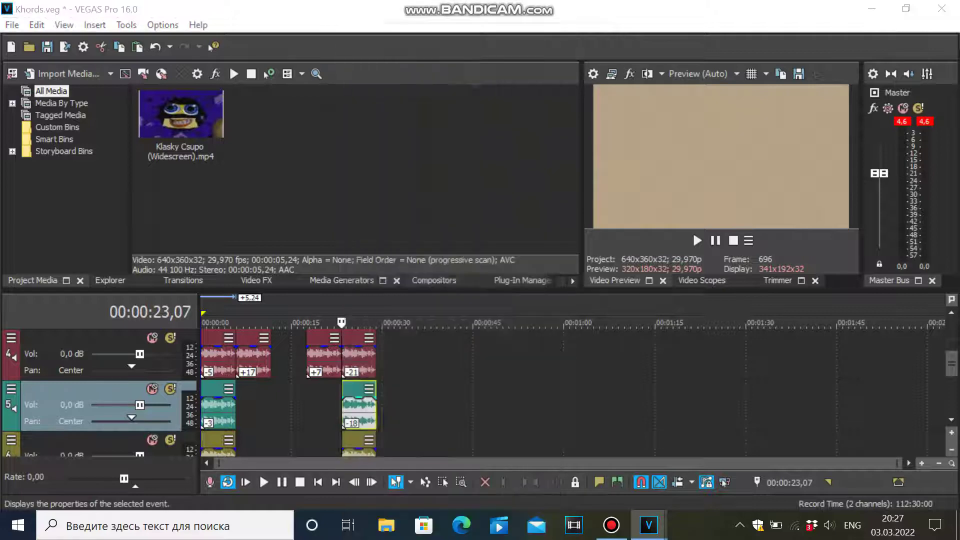
pyautogui.press('Return')
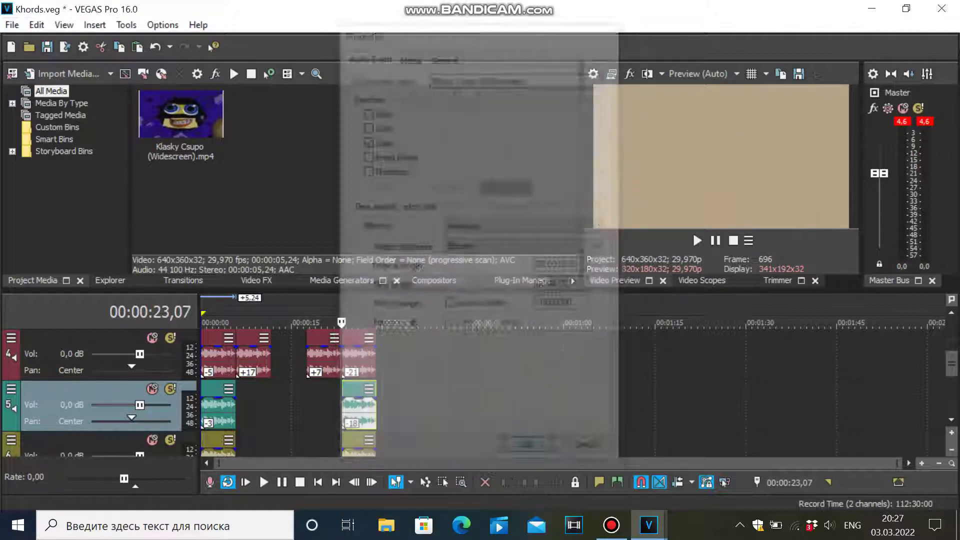
# Check the time stretch and pitch shift properties of the last audio event on track 6
pyautogui.rightClick(350, 445)
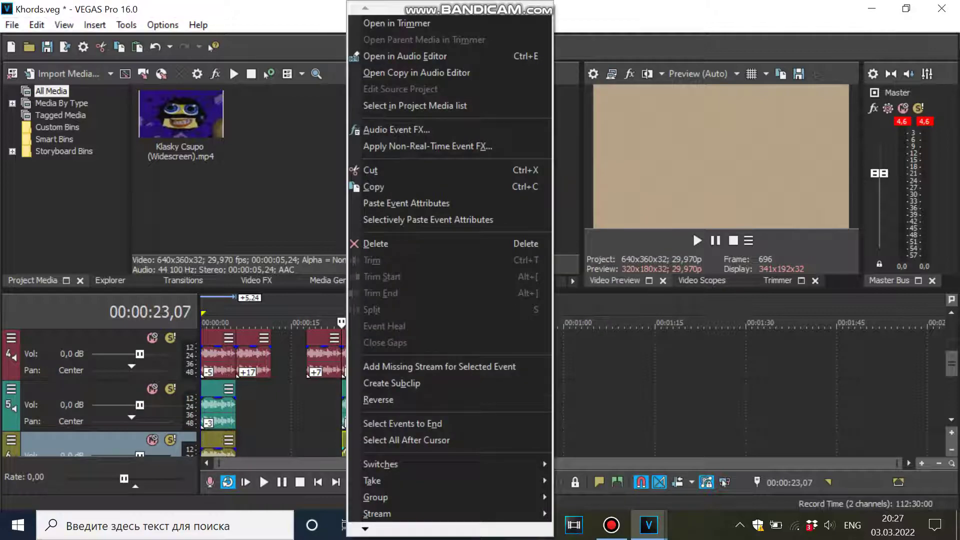
pyautogui.scroll(-3, 391, 505)
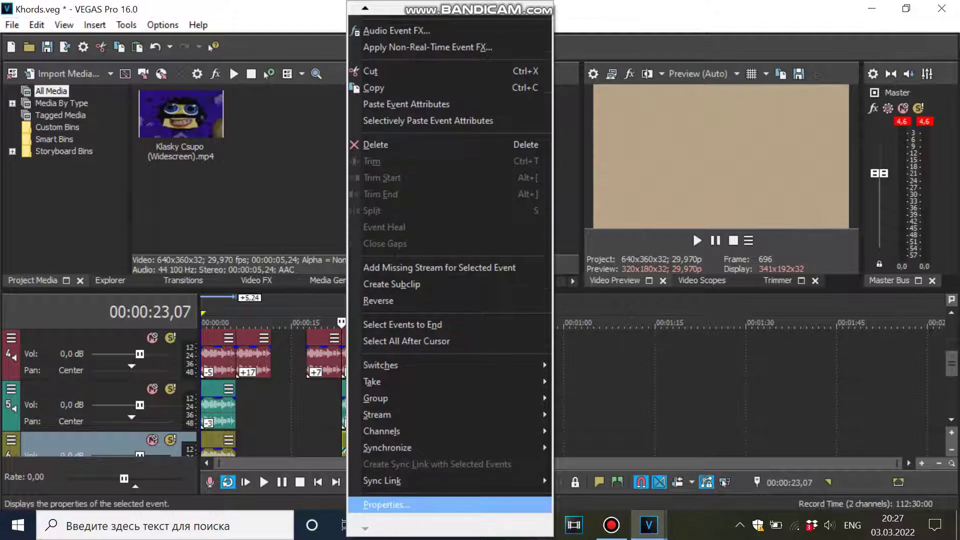
pyautogui.click(387, 505)
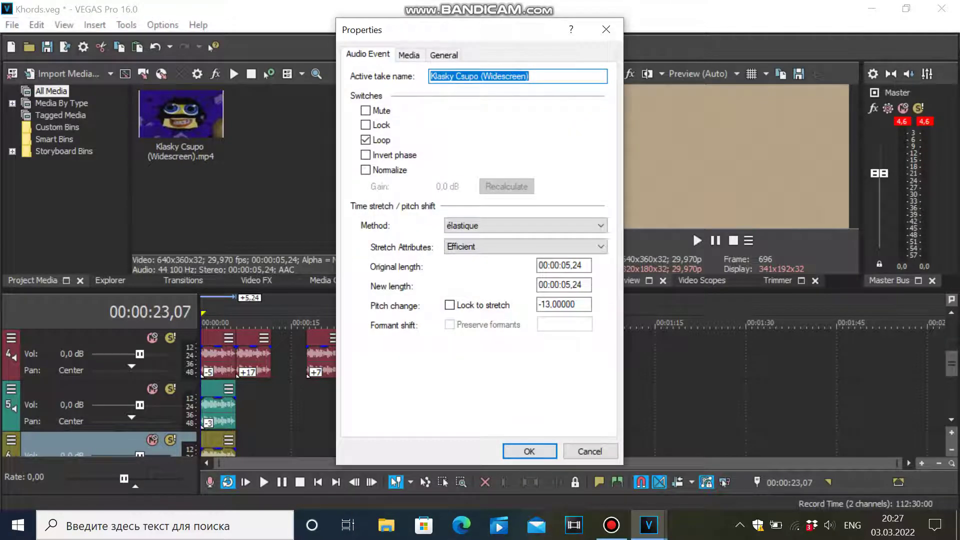
pyautogui.press('Return')
# Review the pitch change in the properties of the last audio event on track 7
pyautogui.scroll(-3, 480, 392)
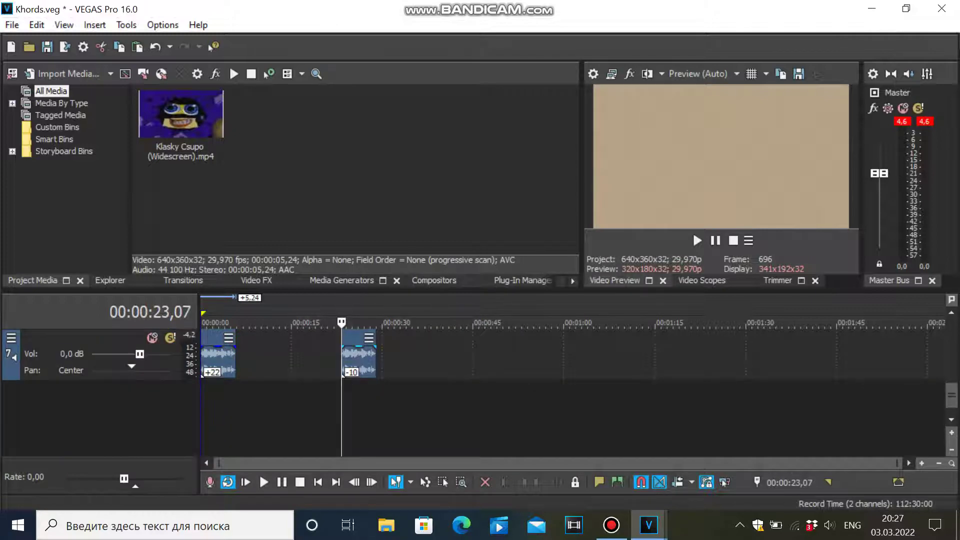
pyautogui.rightClick(353, 358)
pyautogui.moveTo(381, 527)
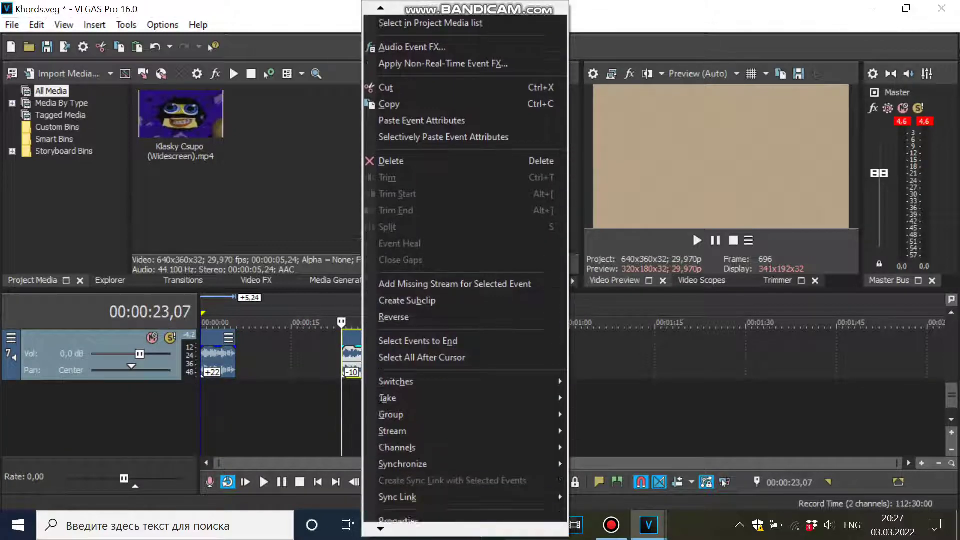
pyautogui.click(397, 501)
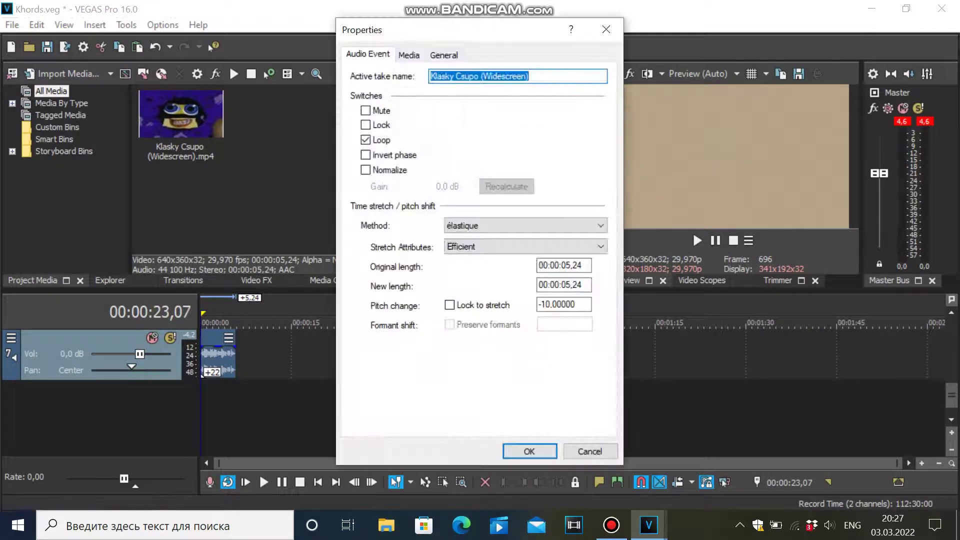
pyautogui.press('Return')
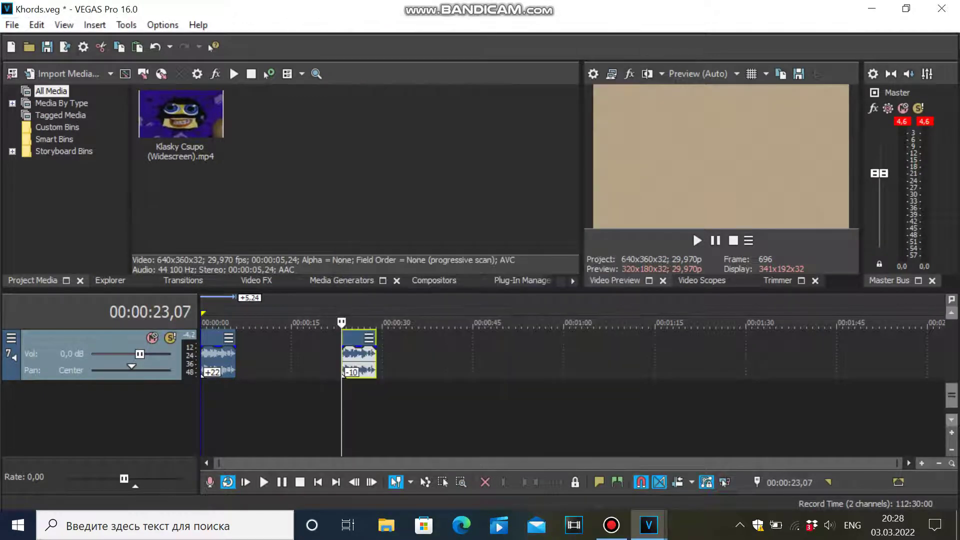
# Select the first video event with the cursor at the project start and save the Khords.veg project
pyautogui.scroll(5, 480, 392)
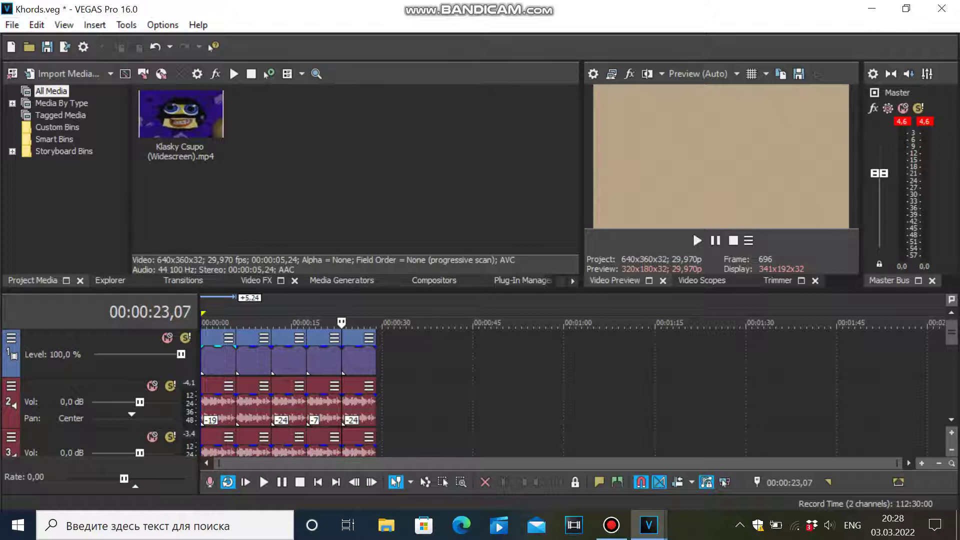
pyautogui.click(204, 359)
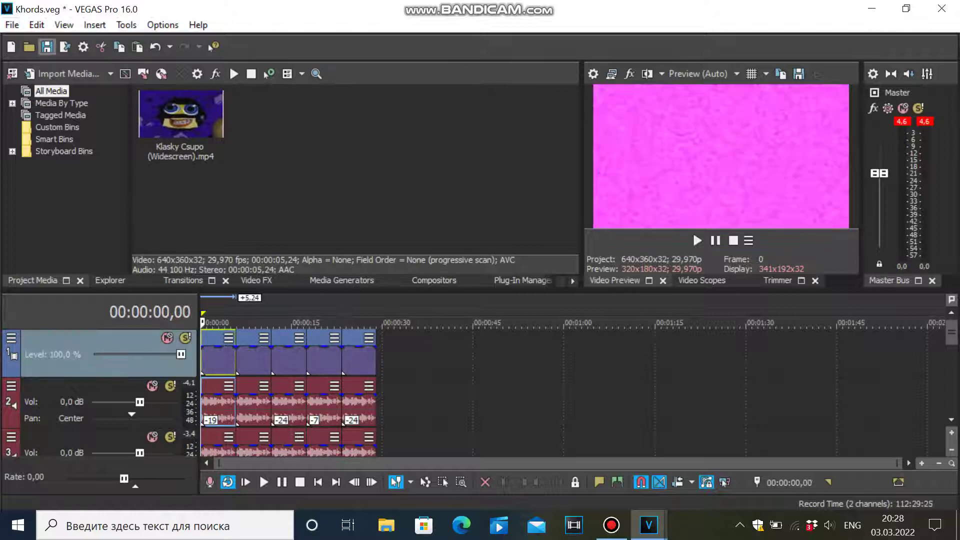
pyautogui.click(47, 46)
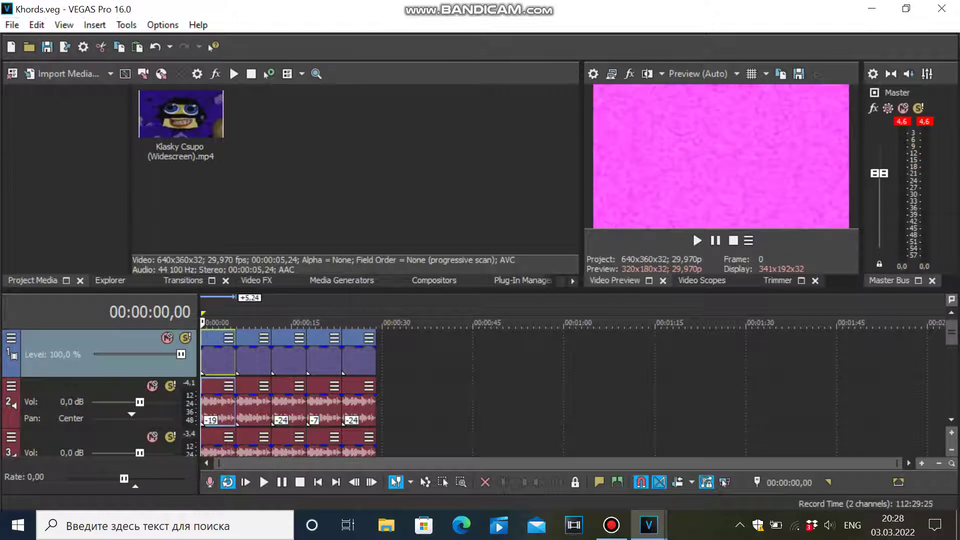
pyautogui.click(611, 525)
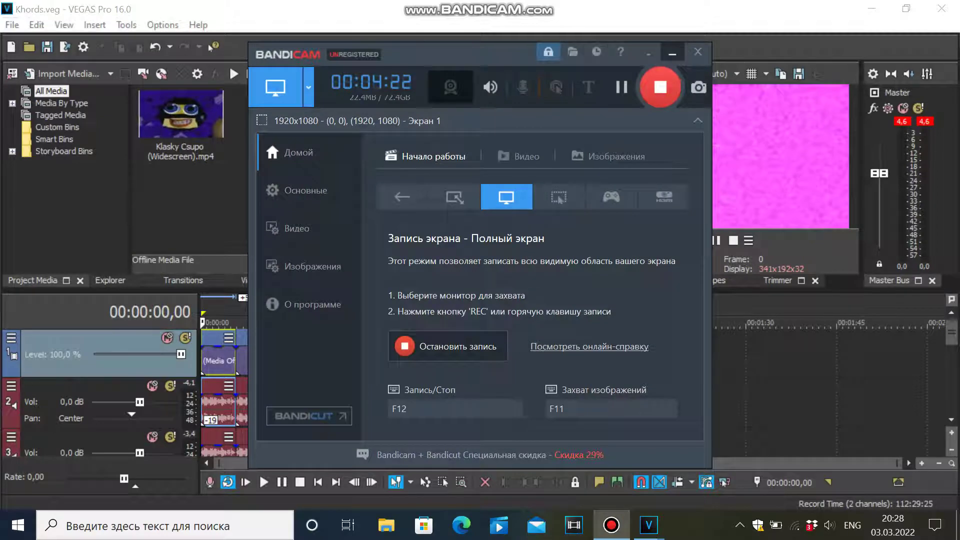
pyautogui.click(672, 52)
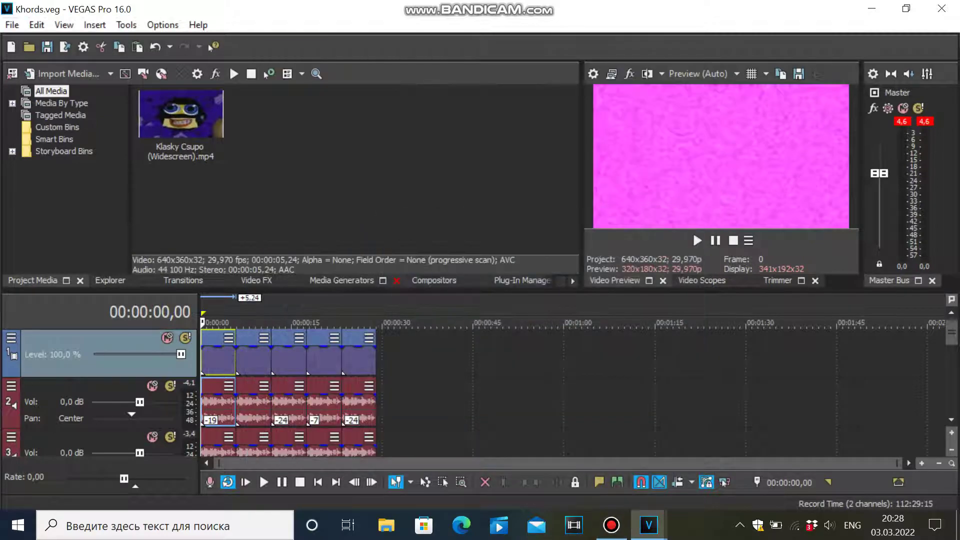
# Play the timeline from the start through all five Khord events, and switch to the Bandicam recorder
pyautogui.press('space')
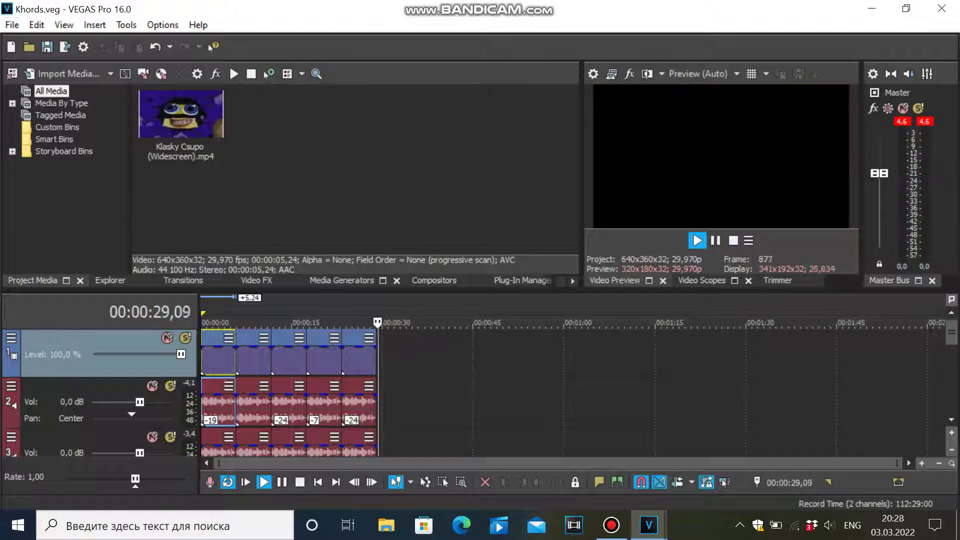
pyautogui.click(610, 525)
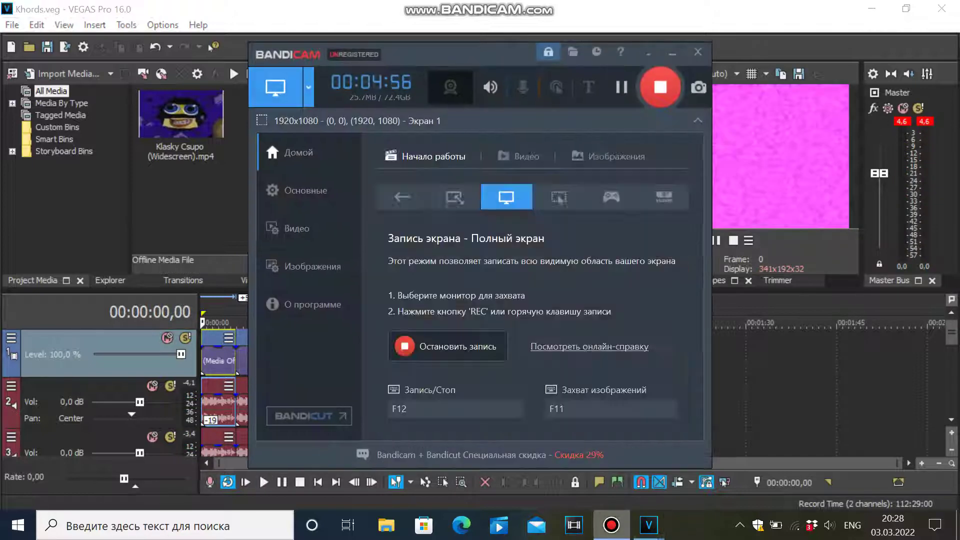